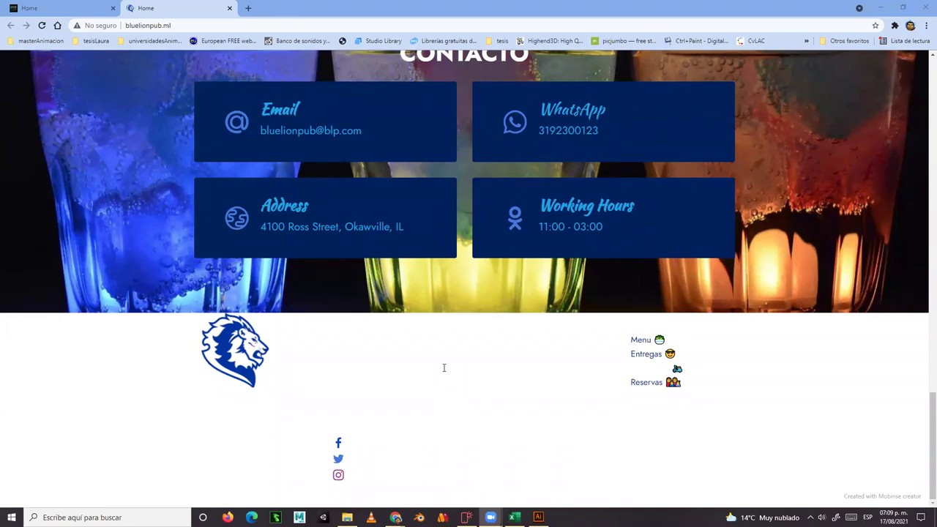
# Reload the Blue Lion Pub site and review it from the header slider, highlighting the introductory paragraph under the pub's title
pyautogui.click(180, 278)
pyautogui.press('F5')
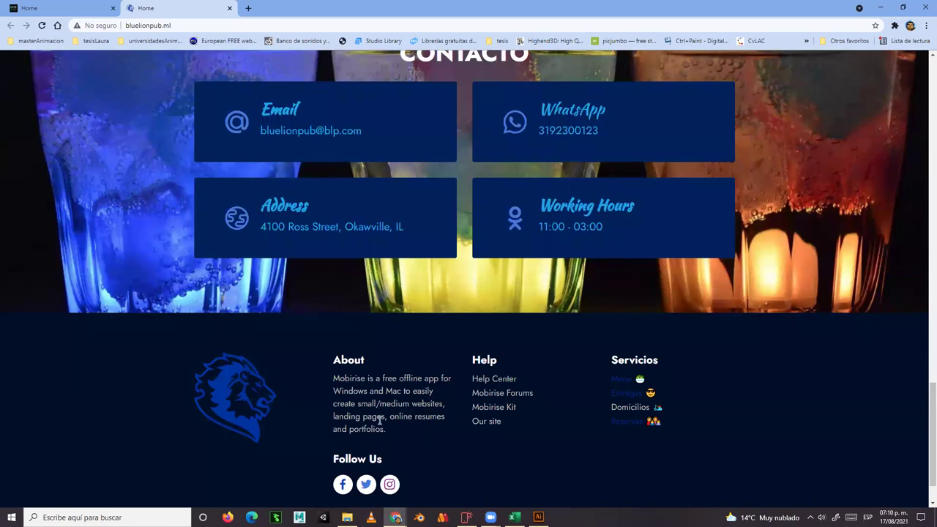
pyautogui.scroll(15, 380, 420)
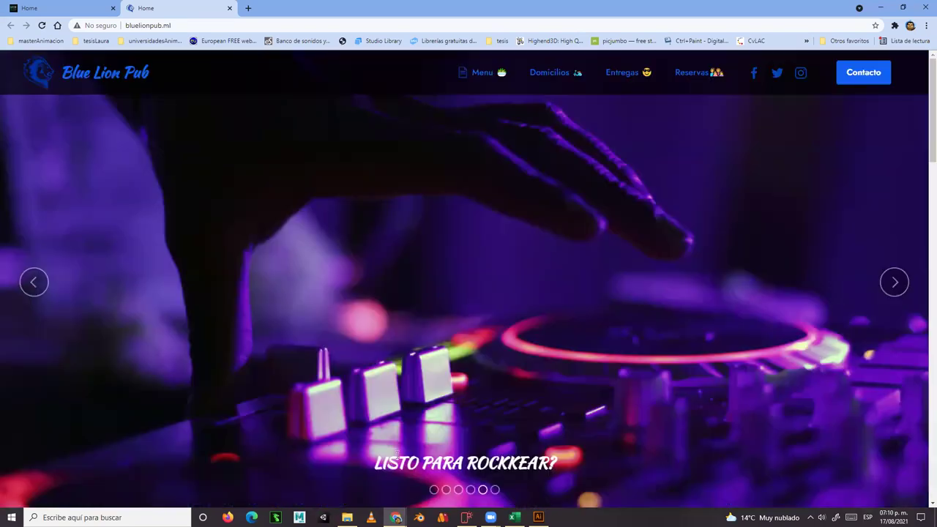
pyautogui.scroll(-2, 376, 415)
pyautogui.scroll(-1, 375, 409)
pyautogui.scroll(-5, 107, 203)
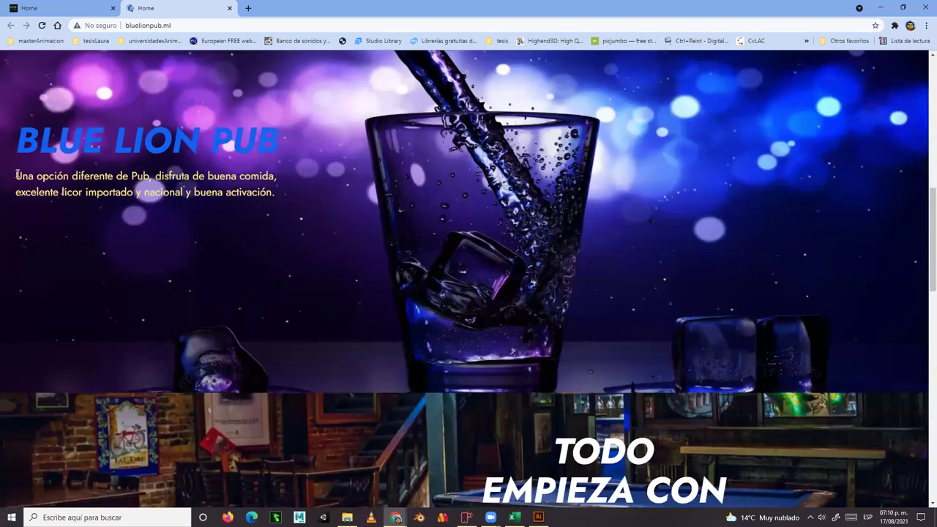
pyautogui.tripleClick(153, 175)
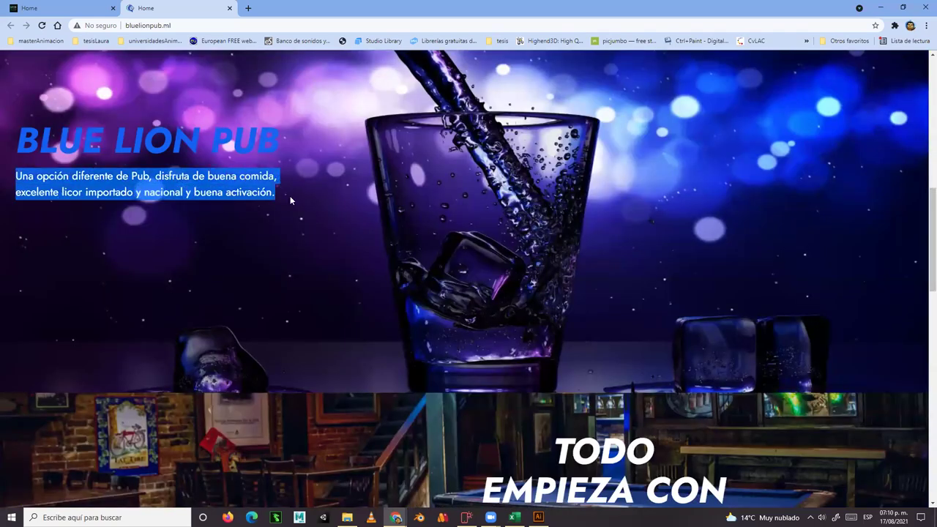
# Examine the footer's About text and check its Facebook link, closing the page it opens
pyautogui.scroll(-10, 381, 300)
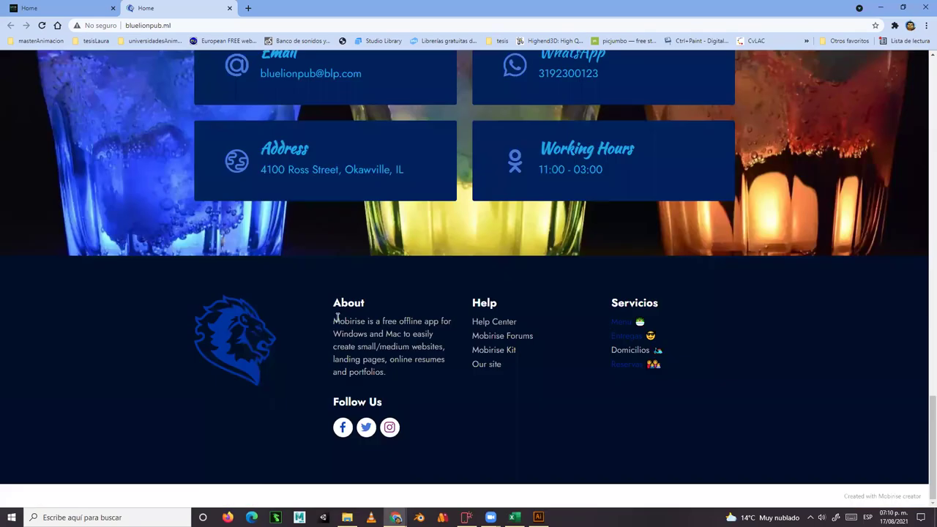
pyautogui.moveTo(332, 321); pyautogui.dragTo(407, 382)
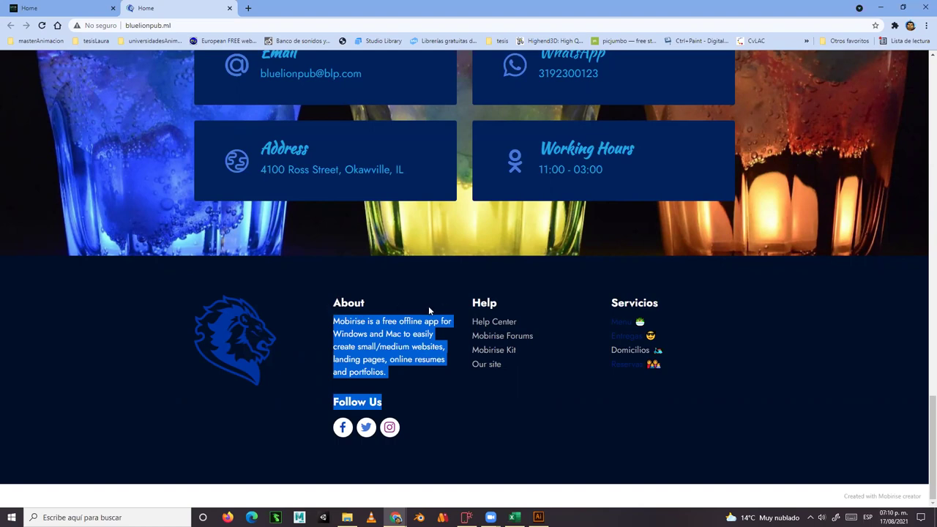
pyautogui.click(538, 338)
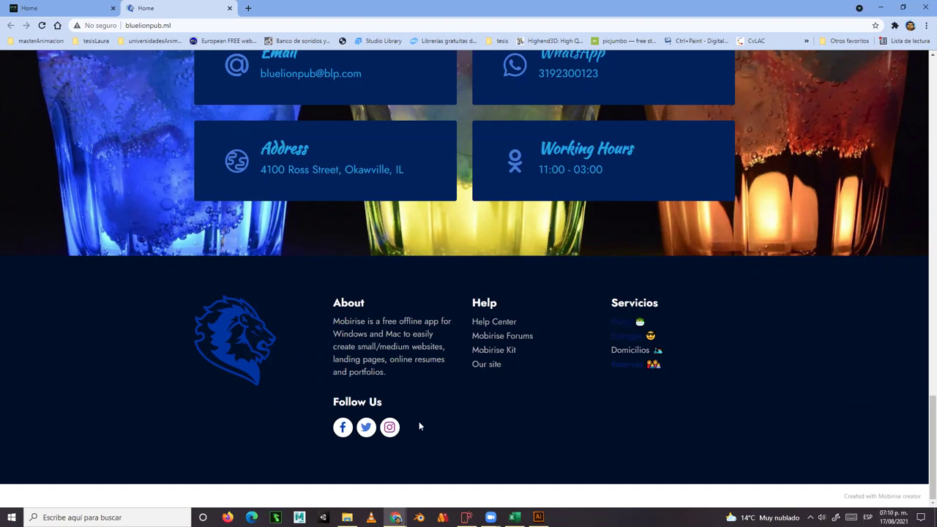
pyautogui.click(344, 430)
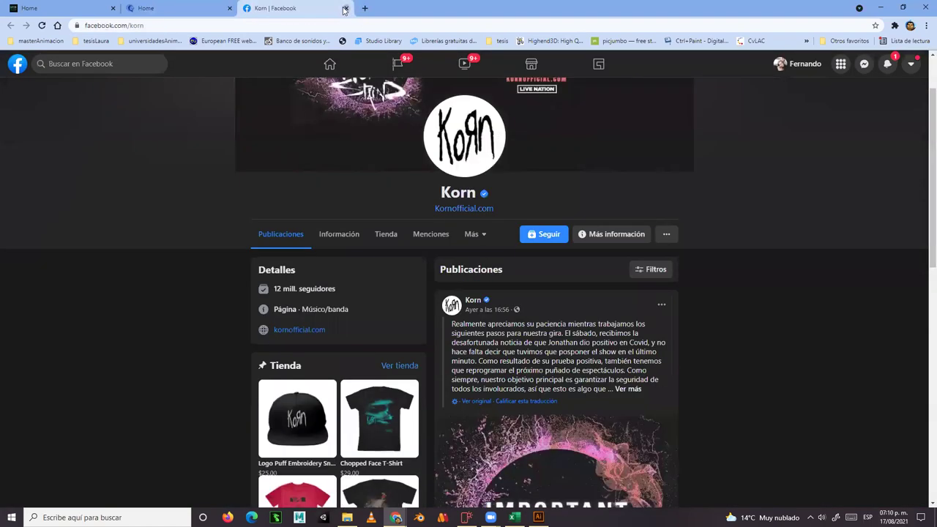
pyautogui.hotkey('ctrl', 'w')
# Review the whole home page, from the header slider through the idea, team and contact sections to the footer
pyautogui.scroll(10, 539, 445)
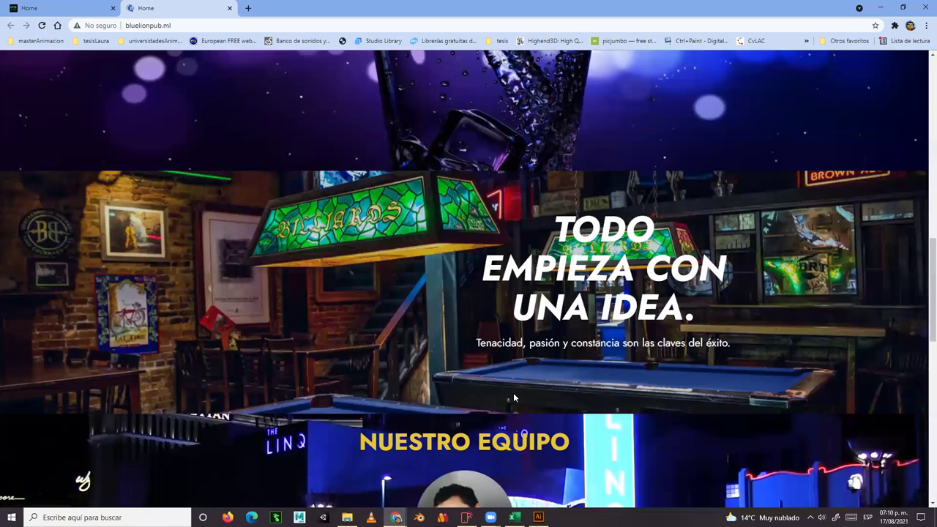
pyautogui.scroll(10, 638, 389)
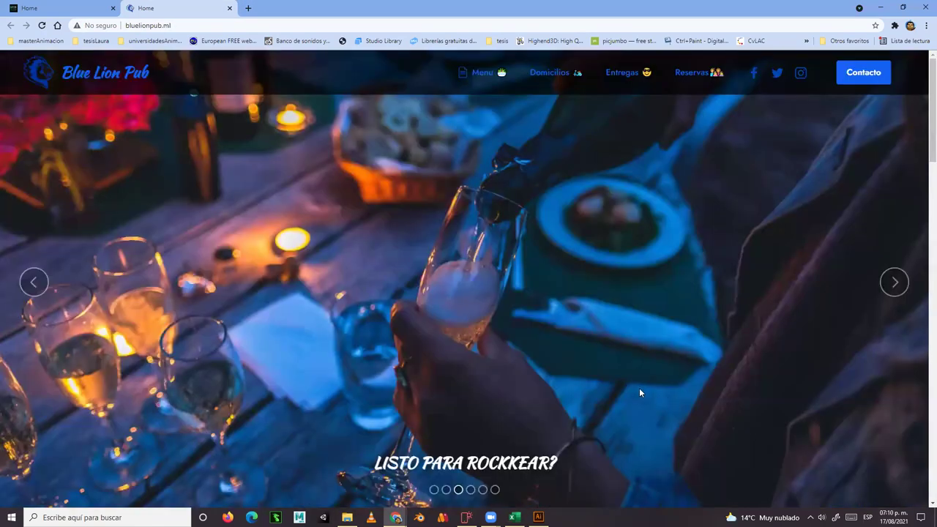
pyautogui.scroll(-2, 635, 359)
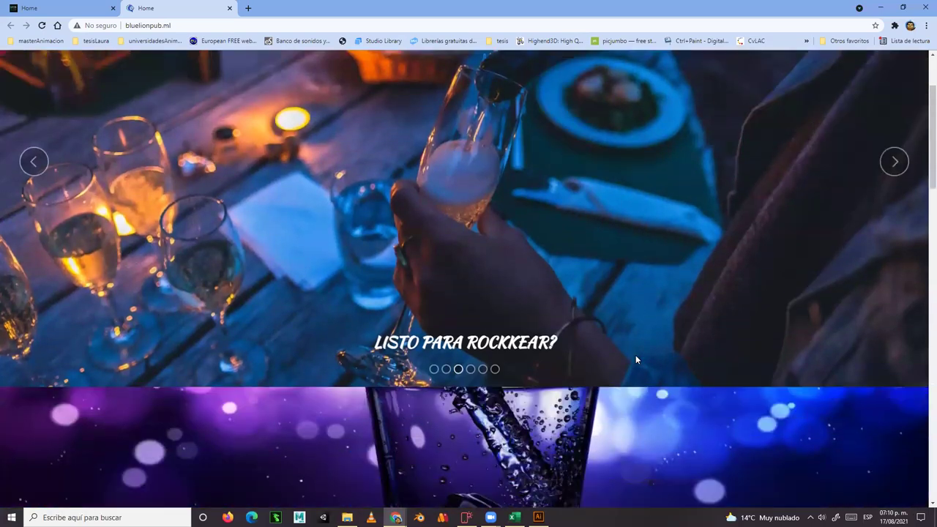
pyautogui.scroll(2, 548, 245)
pyautogui.scroll(-5, 586, 323)
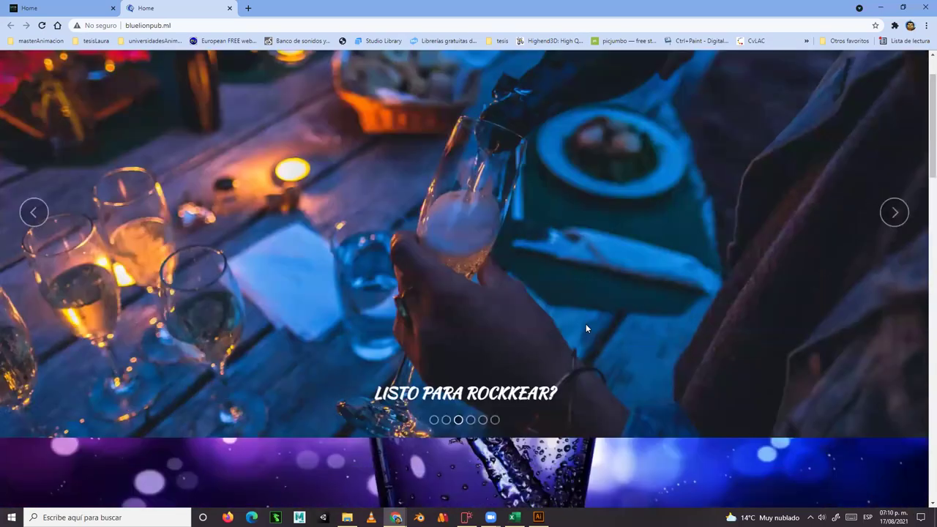
pyautogui.scroll(-5, 658, 278)
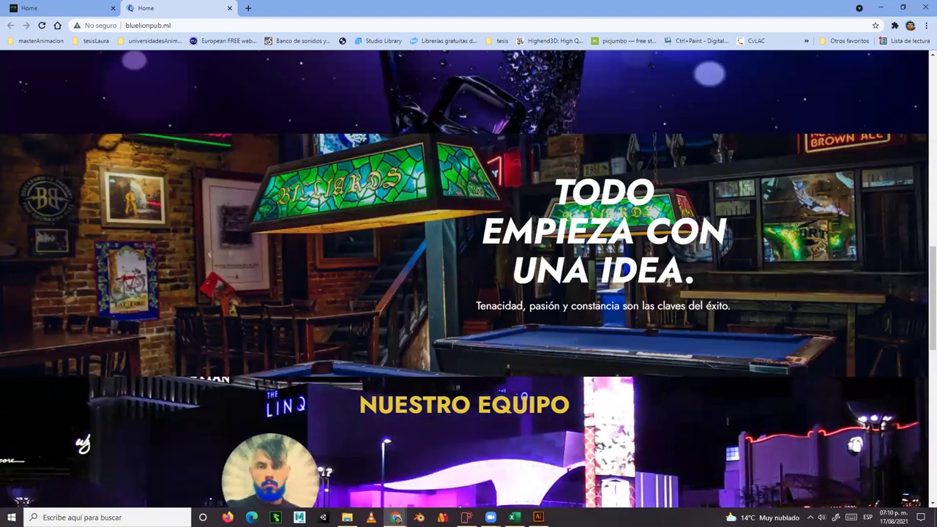
pyautogui.scroll(3, 663, 281)
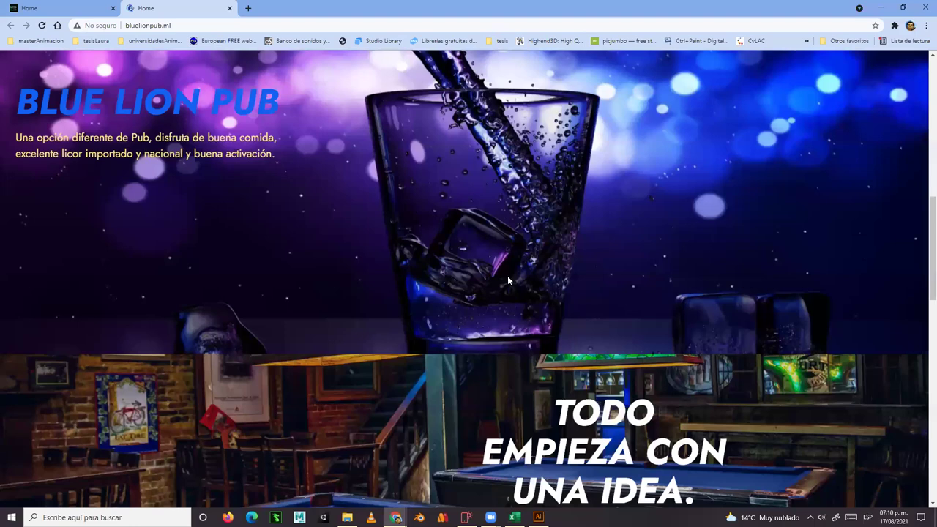
pyautogui.scroll(-5, 520, 279)
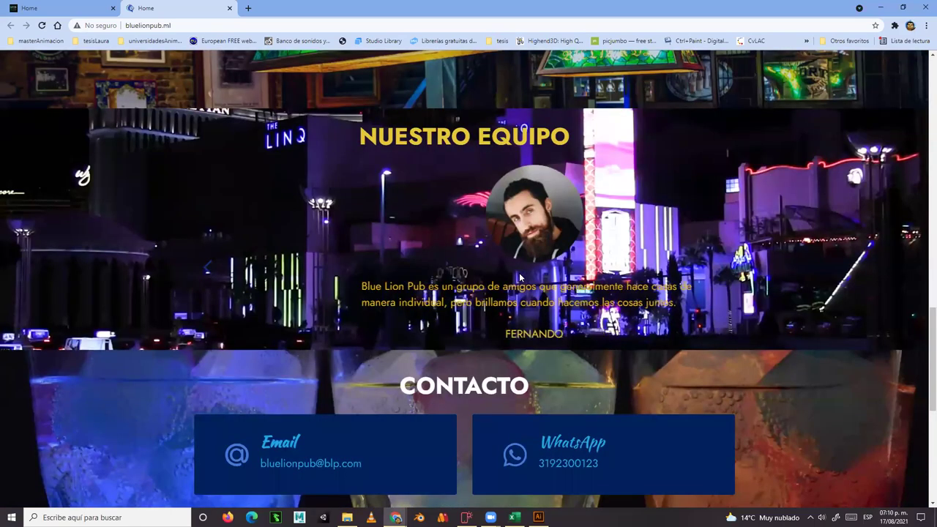
pyautogui.scroll(-5, 519, 278)
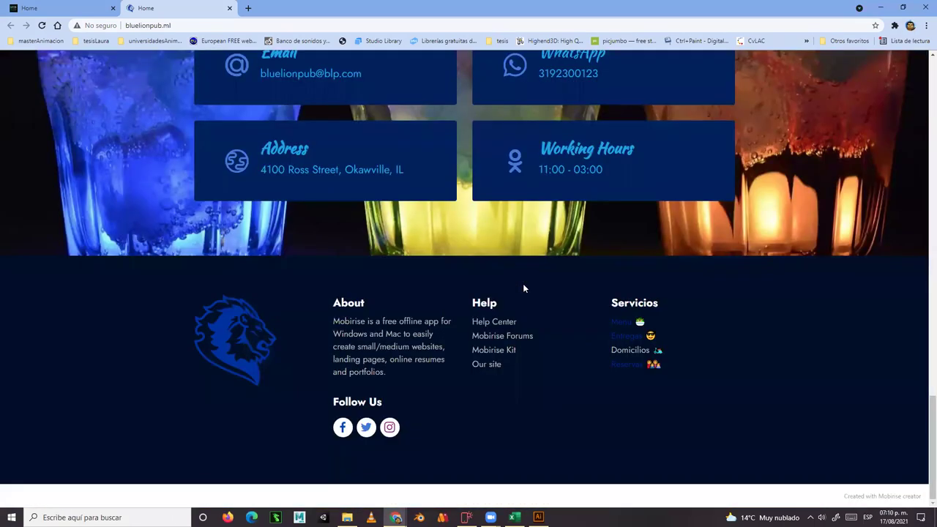
pyautogui.scroll(15, 522, 287)
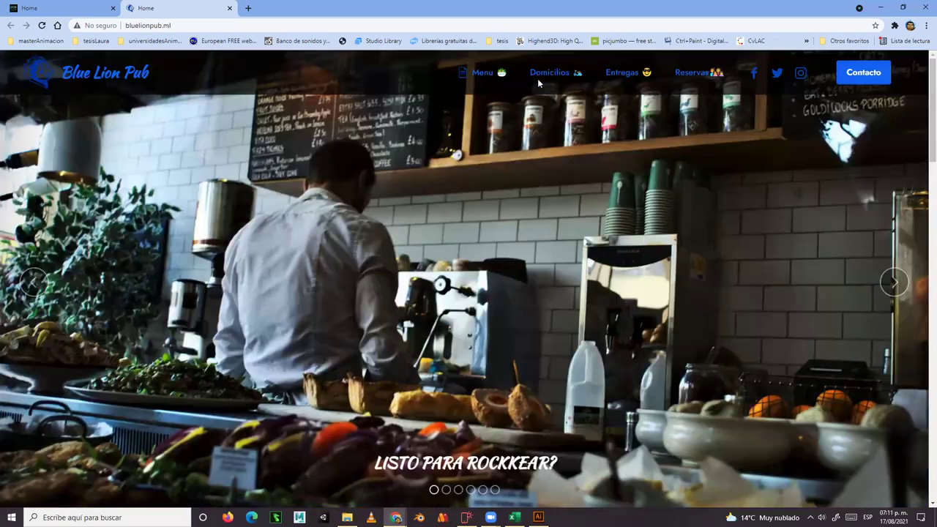
# Check where the Domicilios menu link leads, glance at the Sleeping in the Amazon site, and return to the Blue Lion Pub home page
pyautogui.click(539, 76)
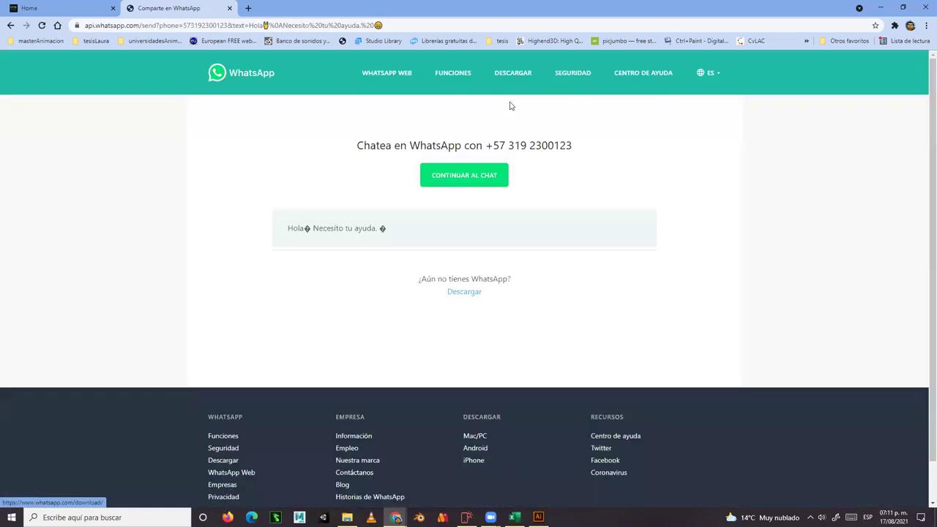
pyautogui.click(70, 9)
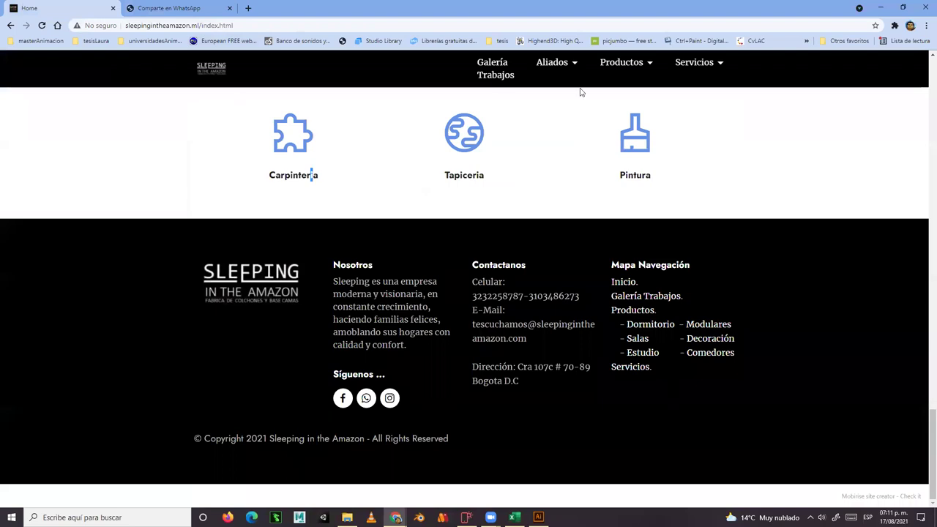
pyautogui.click(169, 8)
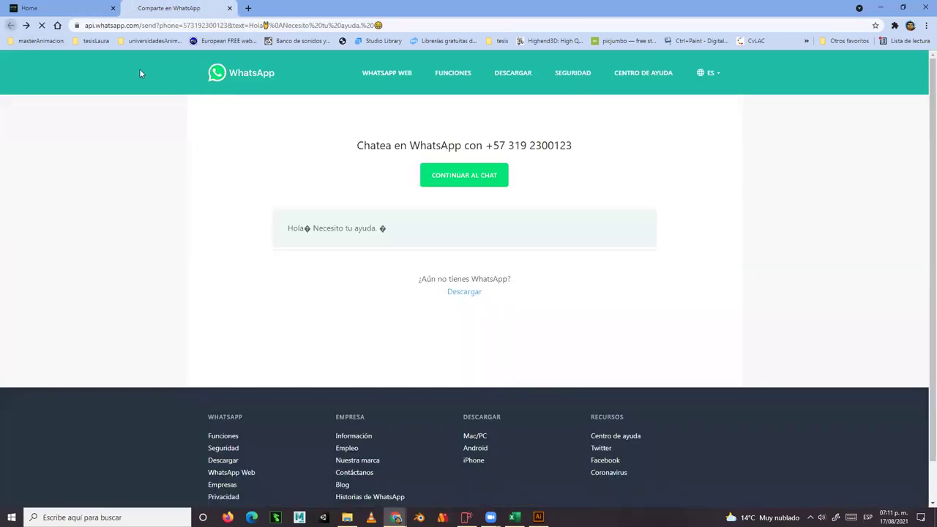
pyautogui.hotkey('alt', 'Left')
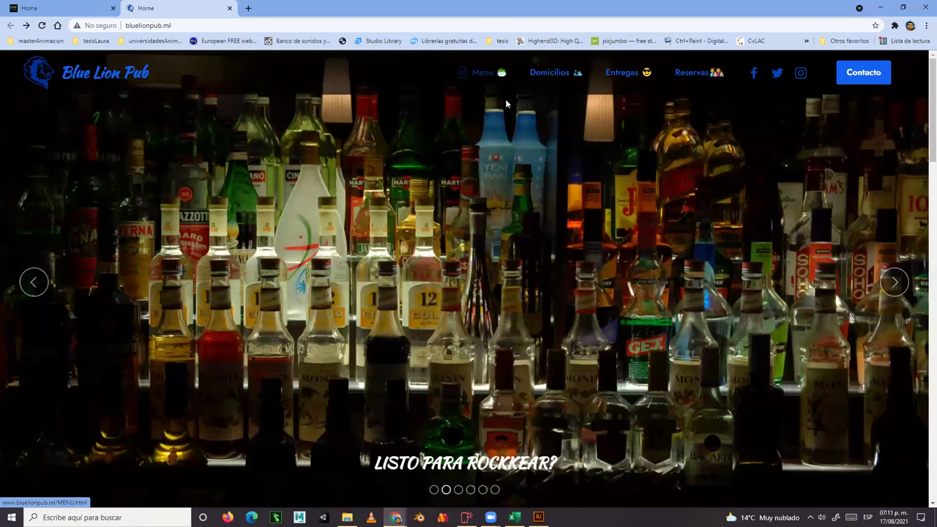
# Examine the footer and contact cards, highlighting the "Working Hours" and "Address" headings
pyautogui.scroll(-5, 536, 232)
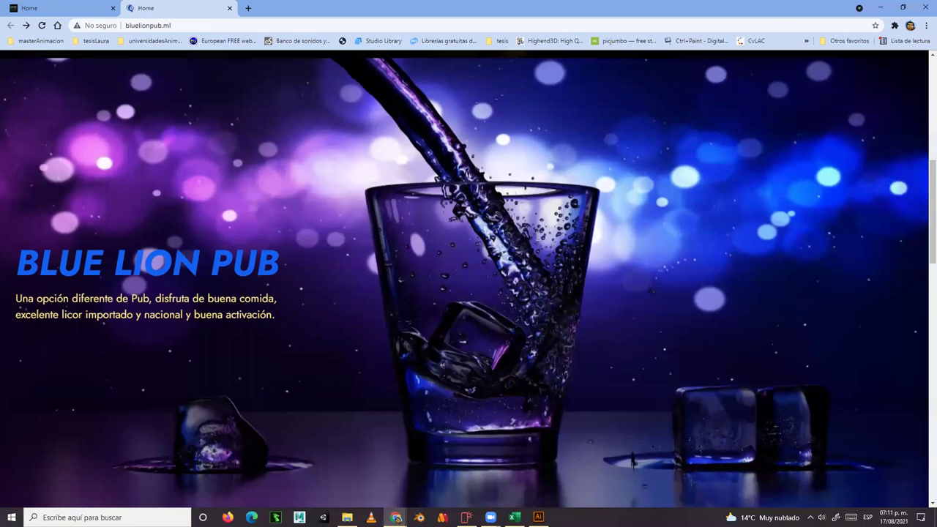
pyautogui.scroll(-10, 530, 234)
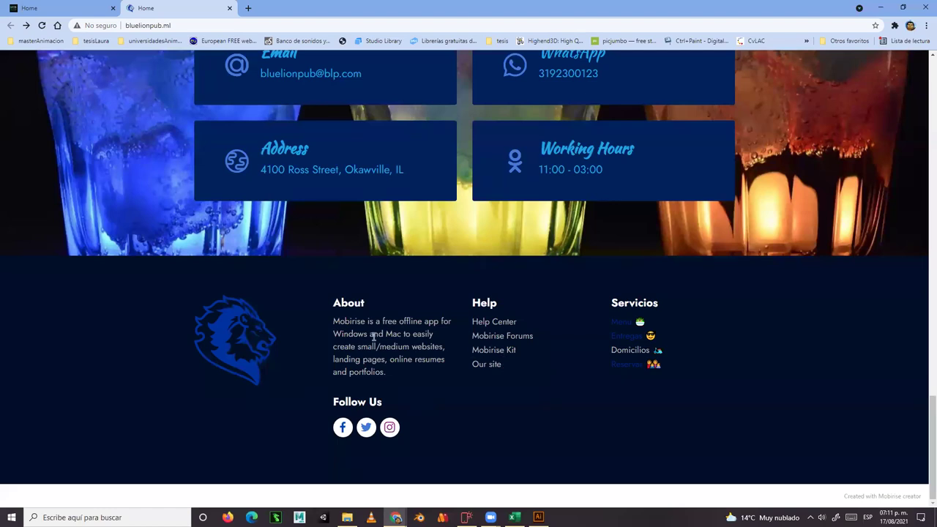
pyautogui.scroll(3, 338, 311)
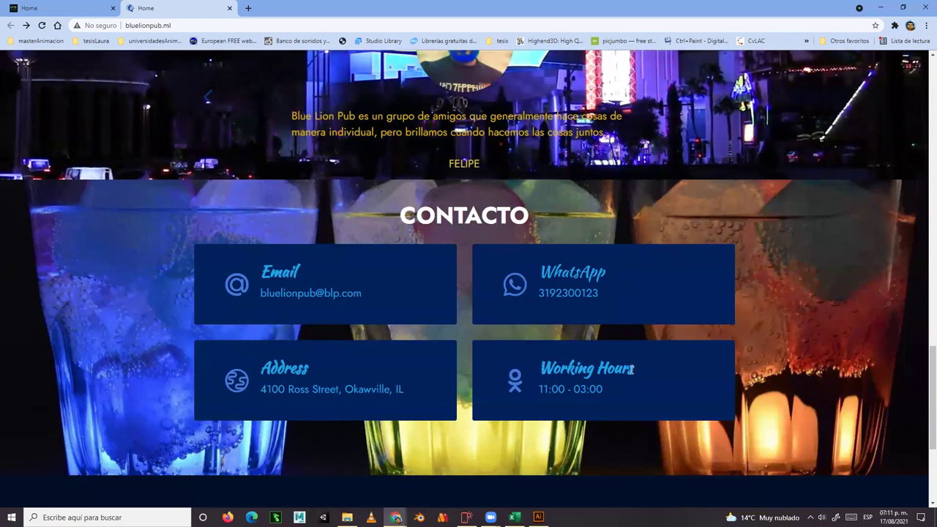
pyautogui.moveTo(631, 370); pyautogui.dragTo(538, 371)
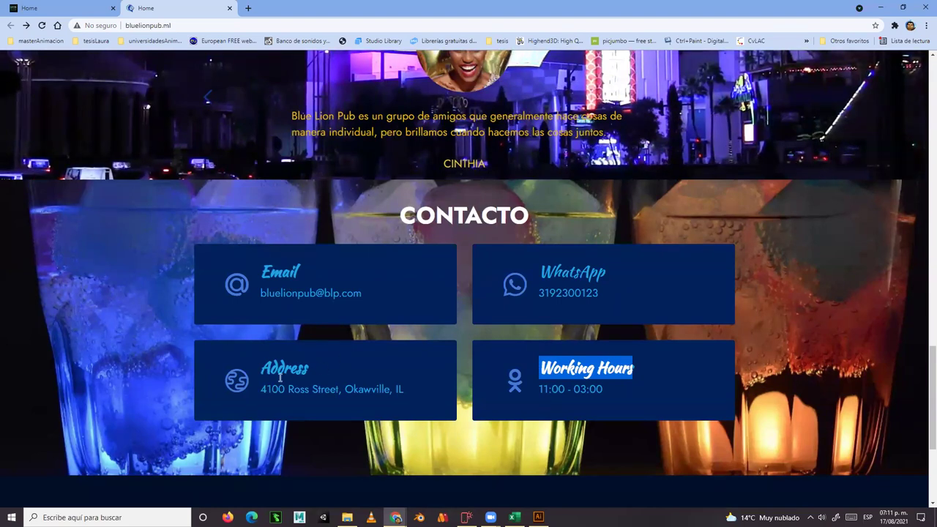
pyautogui.moveTo(262, 369); pyautogui.dragTo(308, 370)
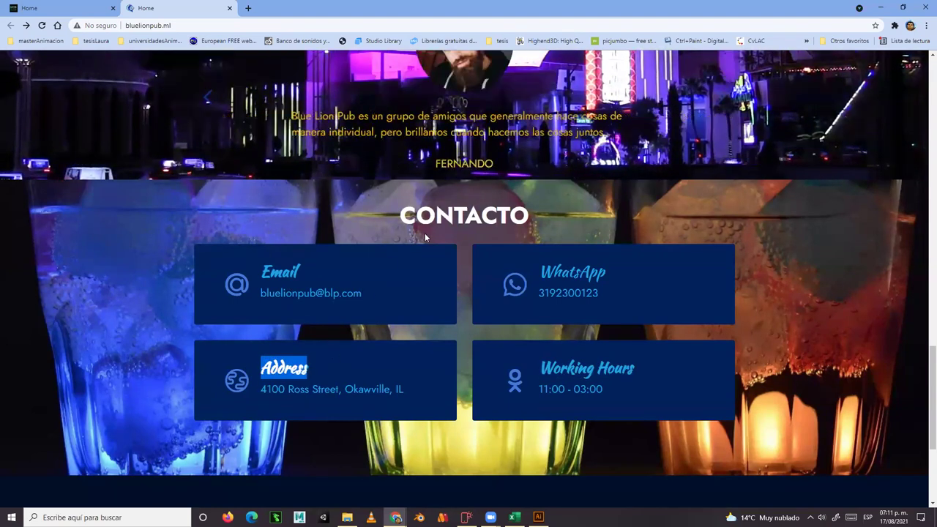
# Highlight the description text in the Nuestro Equipo section and review the rest of the page up to the header
pyautogui.scroll(1, 427, 232)
pyautogui.click(323, 165)
pyautogui.moveTo(291, 165); pyautogui.dragTo(465, 181)
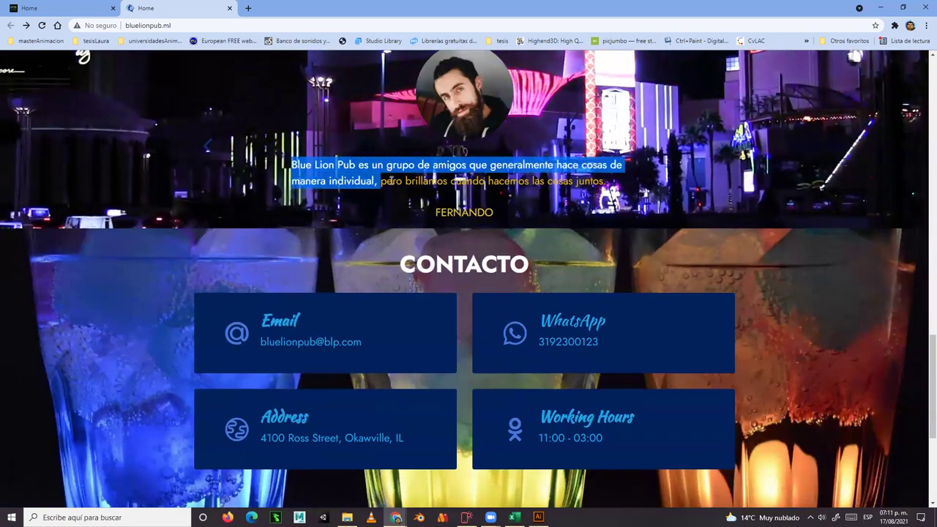
pyautogui.scroll(2, 537, 211)
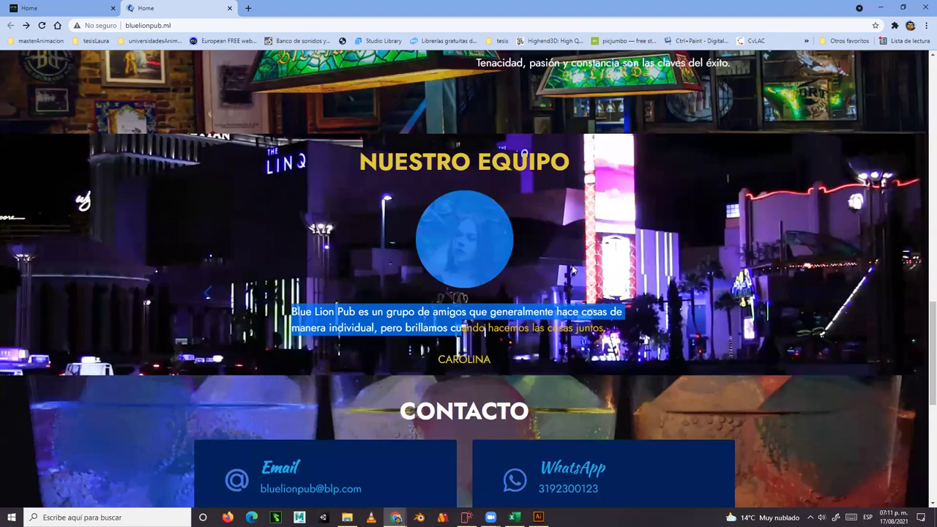
pyautogui.scroll(1, 296, 345)
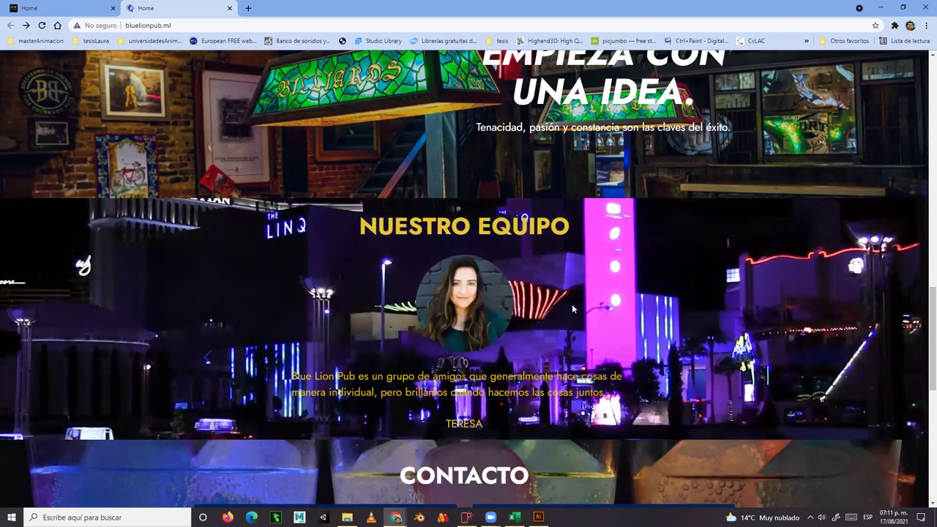
pyautogui.scroll(8, 578, 335)
pyautogui.scroll(5, 579, 335)
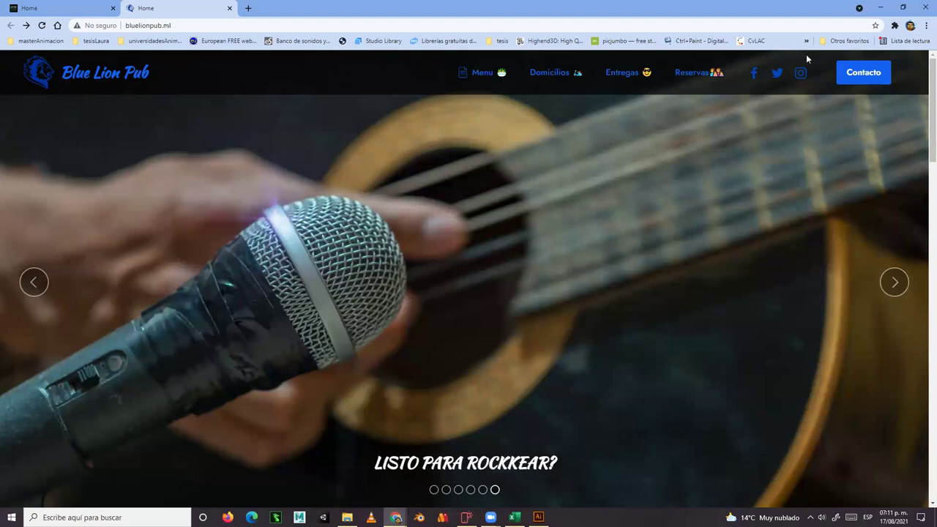
# Switch to Mobirise, inspect the Sticky option in the top menu block's parameters, and return to the browser
pyautogui.click(466, 517)
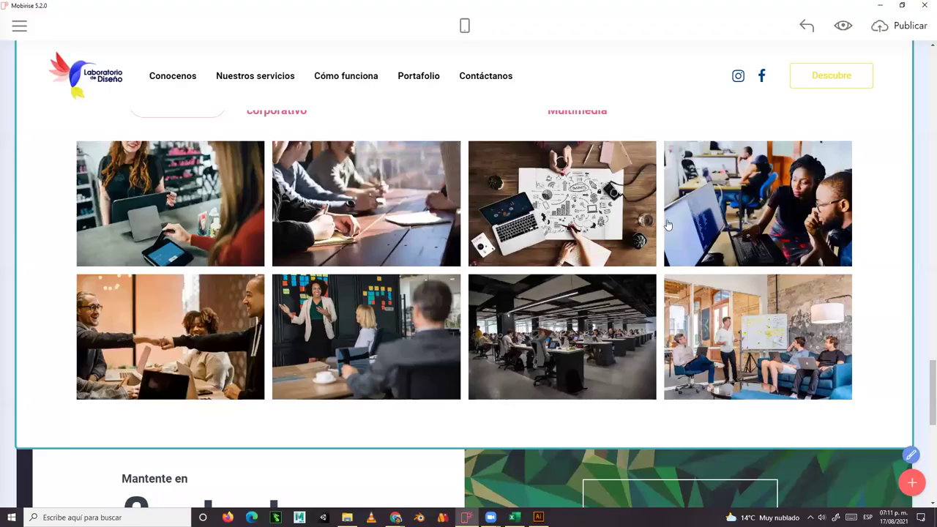
pyautogui.scroll(3, 799, 99)
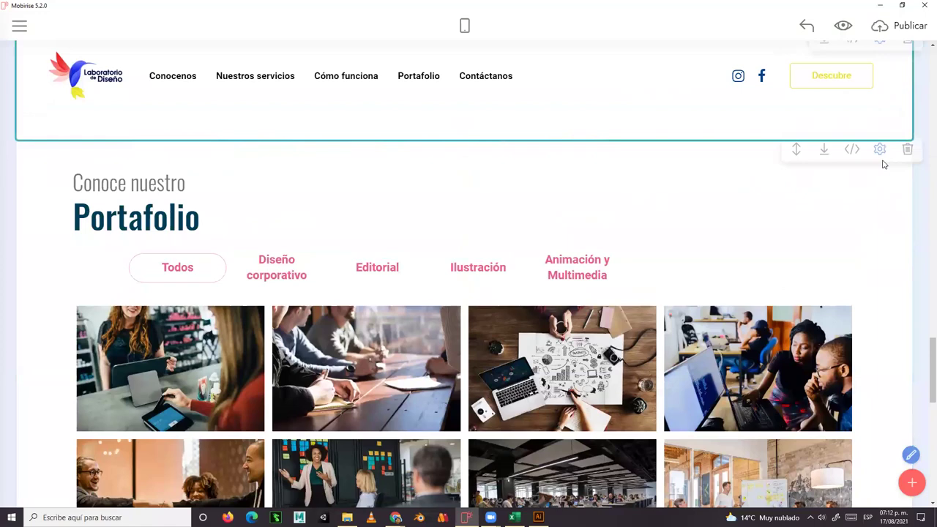
pyautogui.scroll(20, 882, 164)
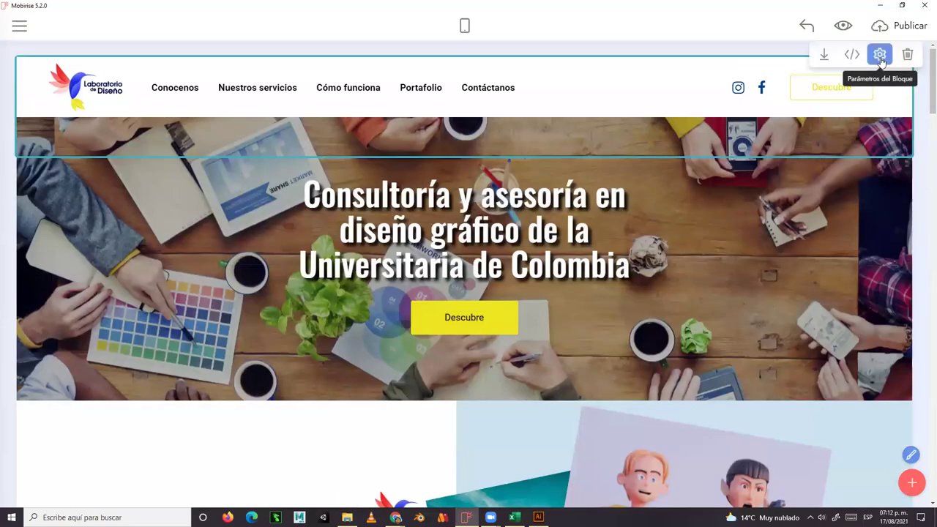
pyautogui.click(880, 55)
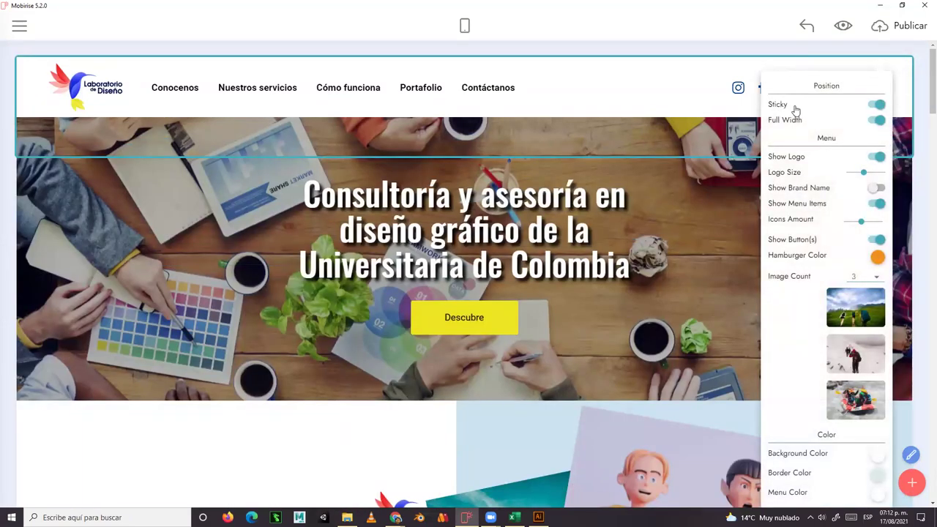
pyautogui.click(877, 105)
pyautogui.click(880, 6)
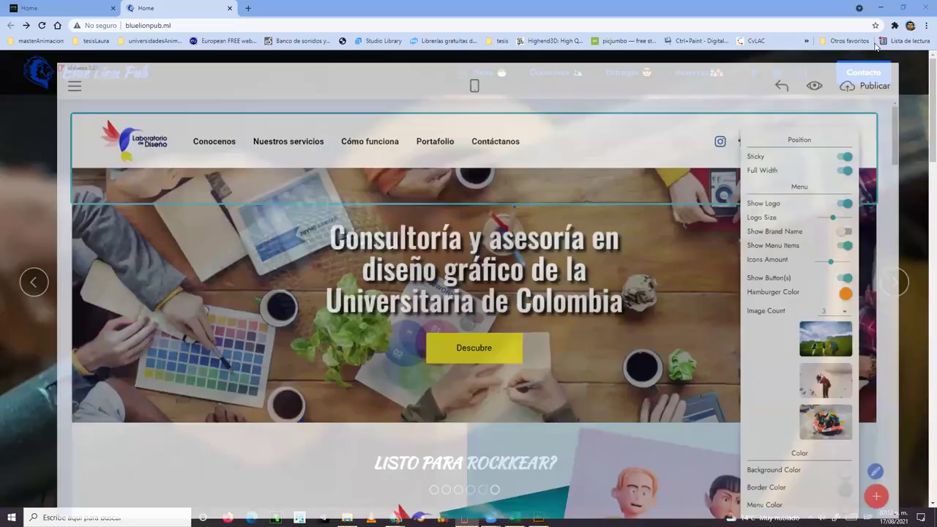
# Review the Blue Lion Pub home page from the header menu and image slider down to the footer and back
pyautogui.scroll(-1, 705, 223)
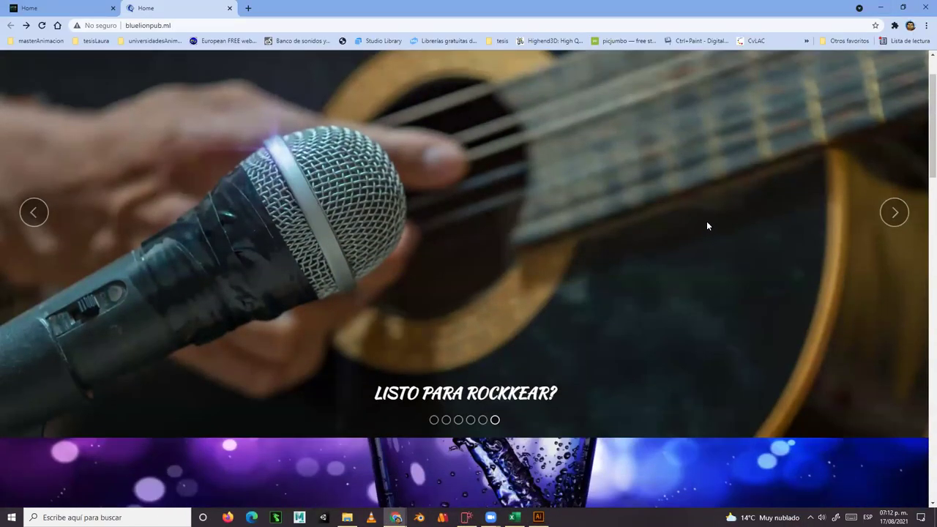
pyautogui.scroll(1, 704, 202)
pyautogui.scroll(-3, 703, 201)
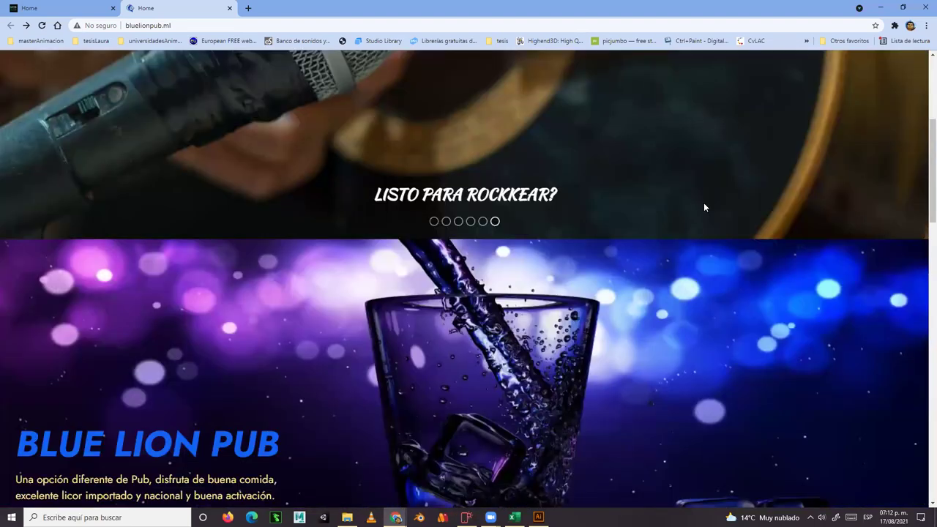
pyautogui.scroll(-1, 297, 259)
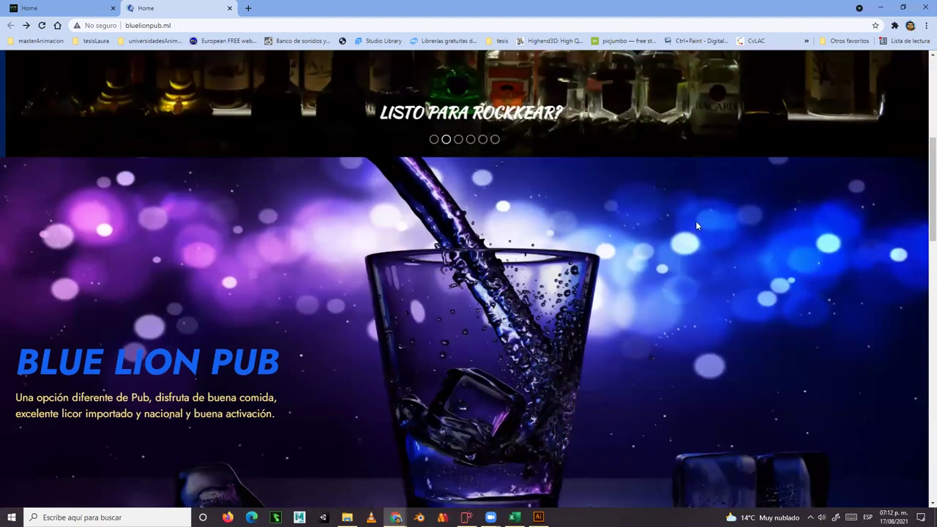
pyautogui.scroll(5, 646, 174)
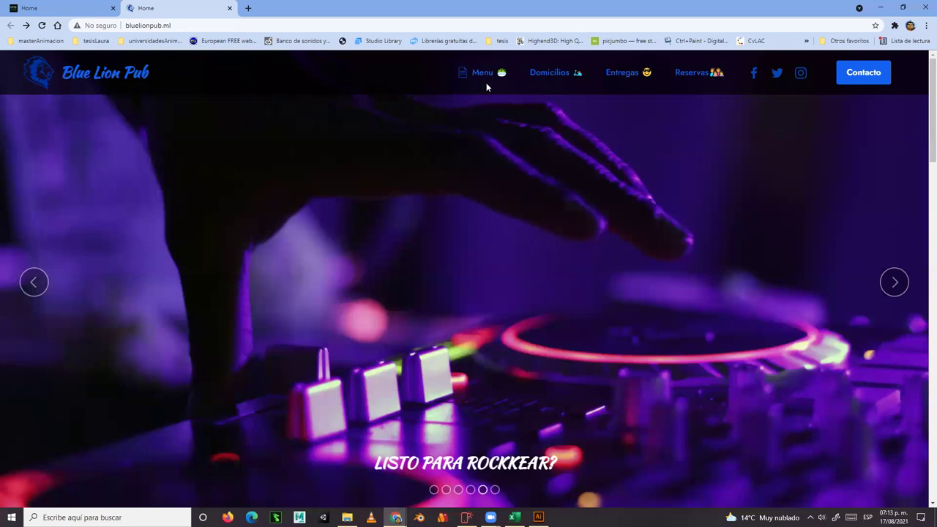
pyautogui.scroll(-3, 461, 102)
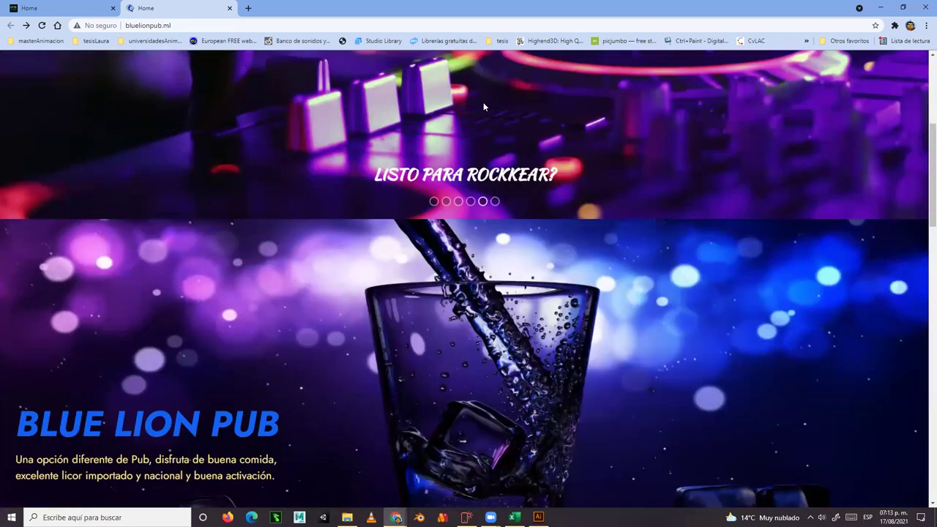
pyautogui.scroll(3, 496, 116)
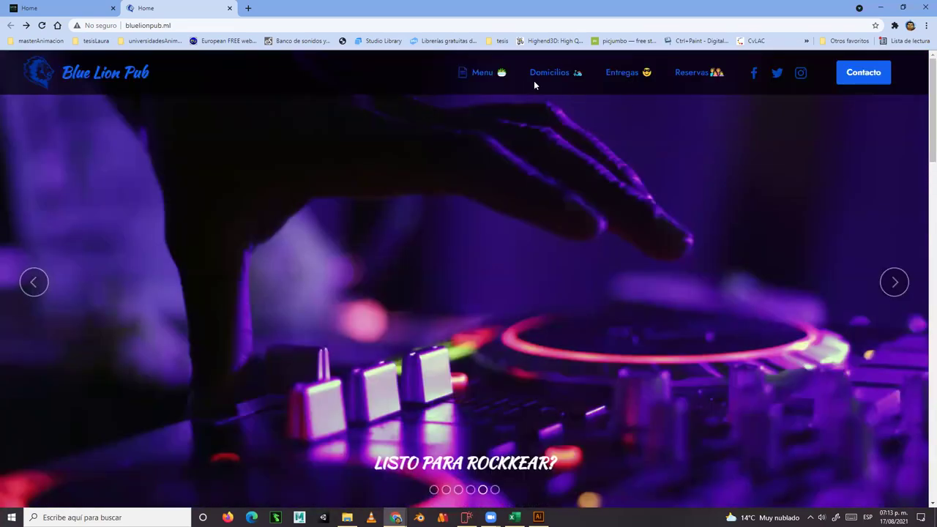
pyautogui.scroll(-3, 606, 148)
pyautogui.scroll(-15, 589, 250)
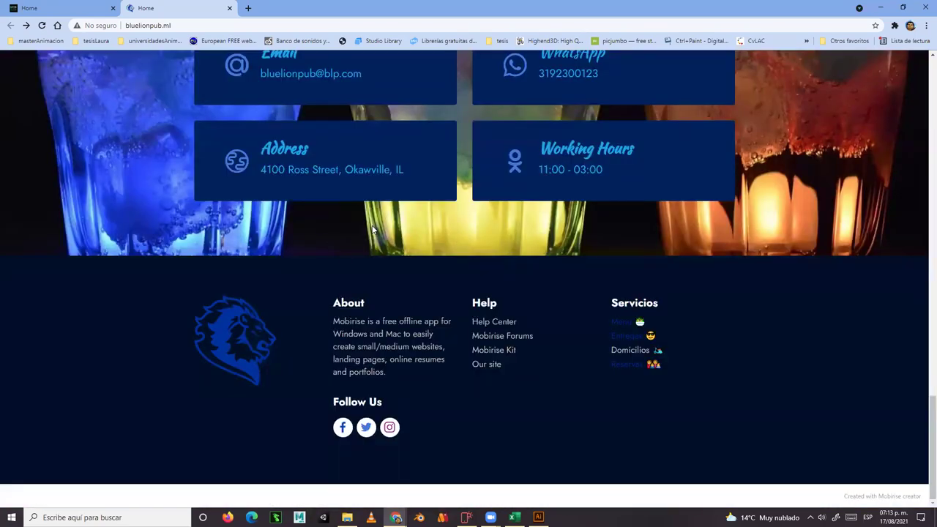
pyautogui.scroll(10, 380, 233)
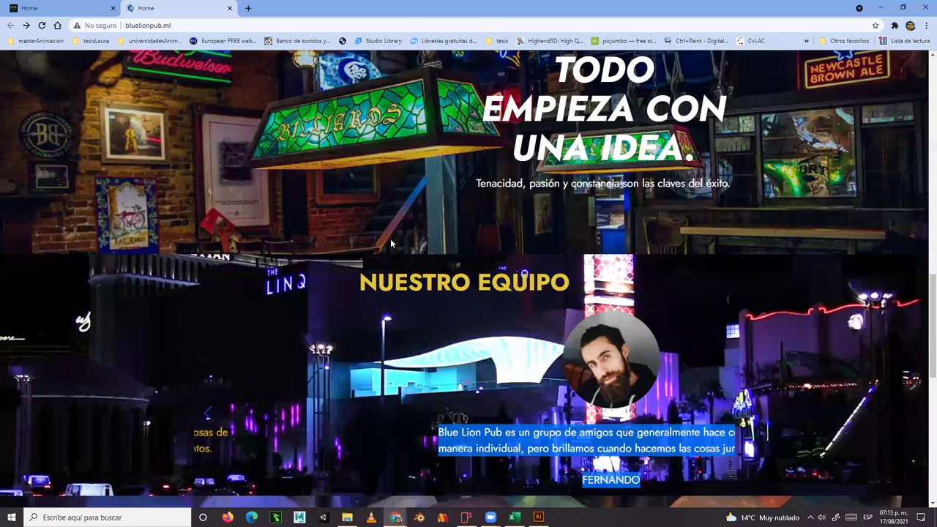
pyautogui.scroll(10, 390, 234)
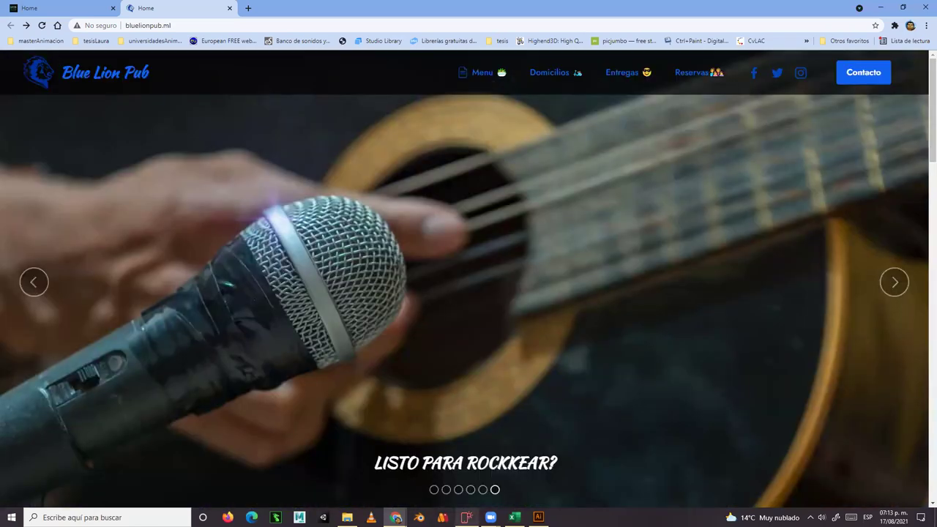
# Check where the Blue Lion Pub brand link in the header leads, and return to the pub's home page
pyautogui.moveTo(466, 517)
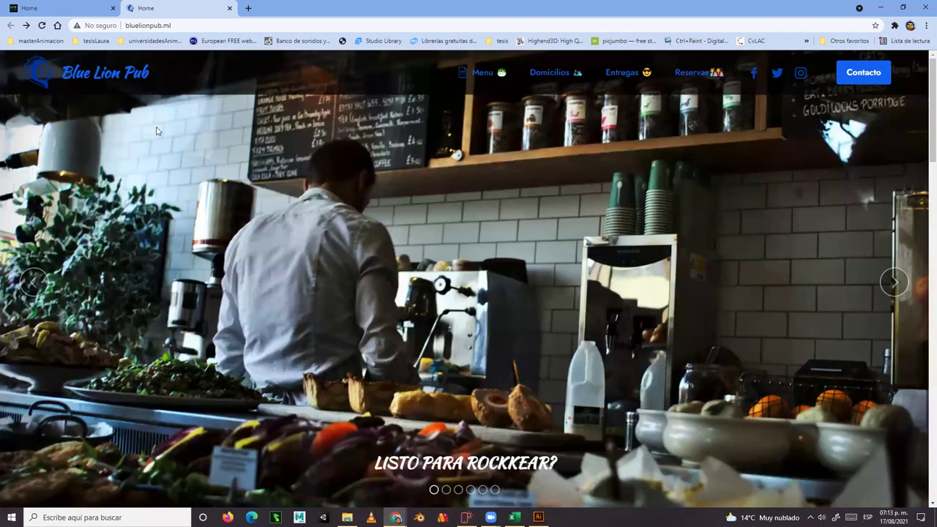
pyautogui.click(106, 75)
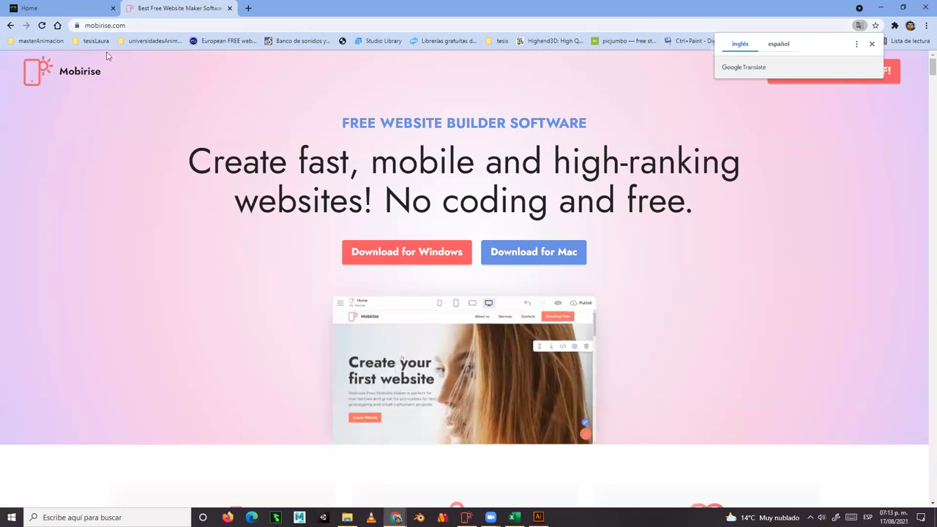
pyautogui.click(11, 29)
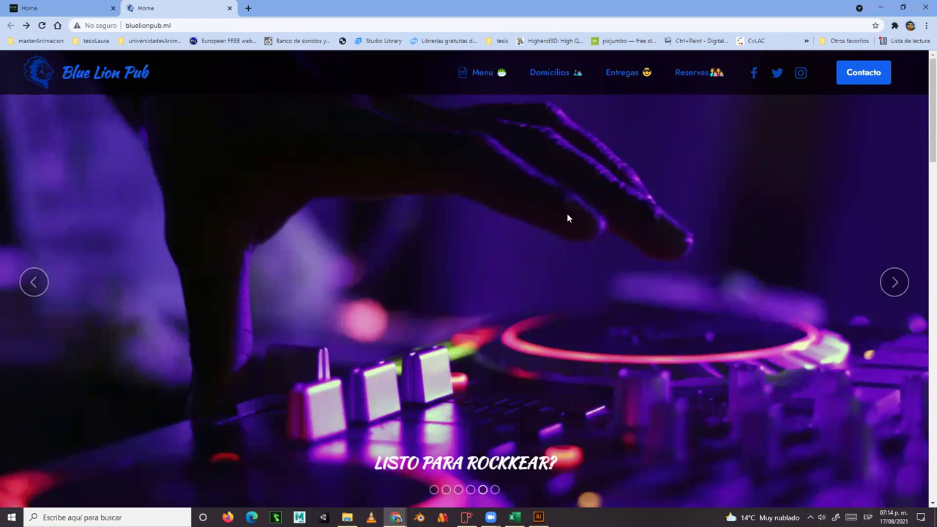
# Examine the home page sections from the slider through Nuestro Equipo and Contacto to the footer links
pyautogui.scroll(-5, 555, 223)
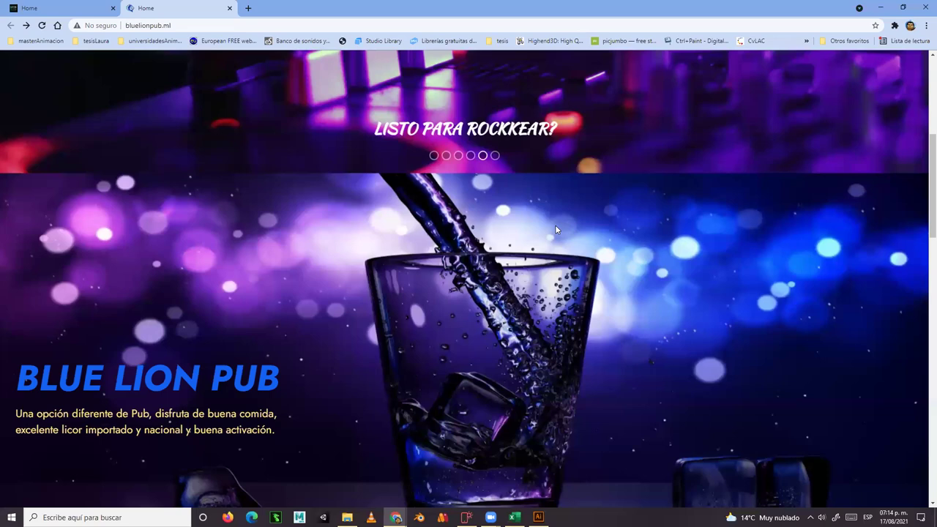
pyautogui.scroll(-3, 557, 227)
pyautogui.scroll(-3, 562, 245)
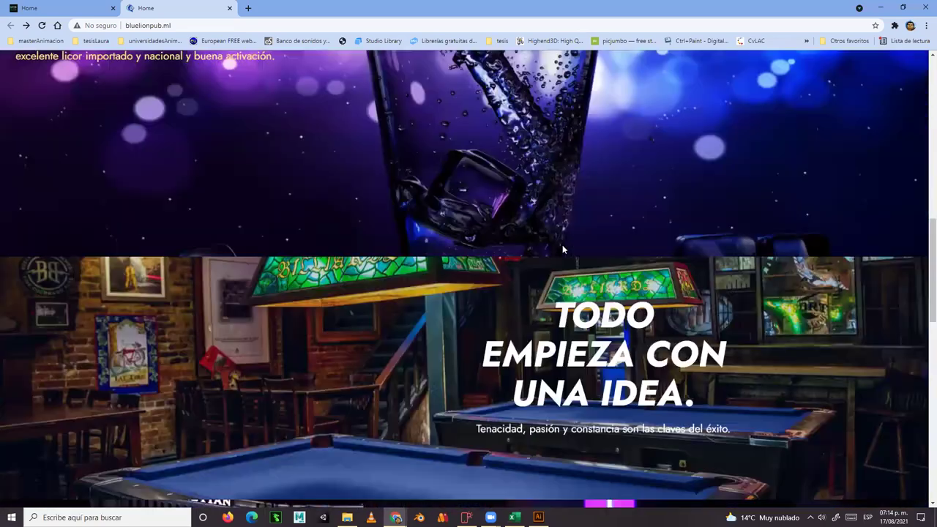
pyautogui.scroll(-4, 564, 243)
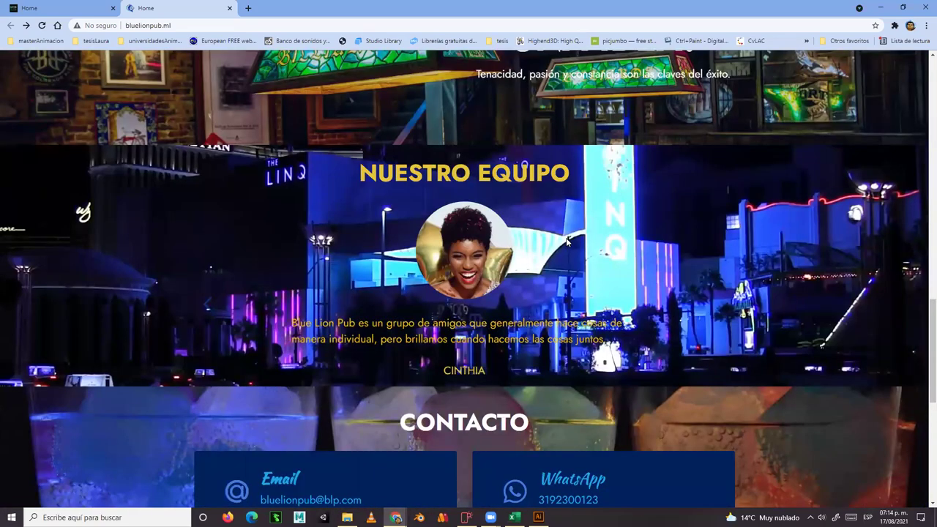
pyautogui.scroll(-1, 469, 300)
pyautogui.scroll(-2, 468, 300)
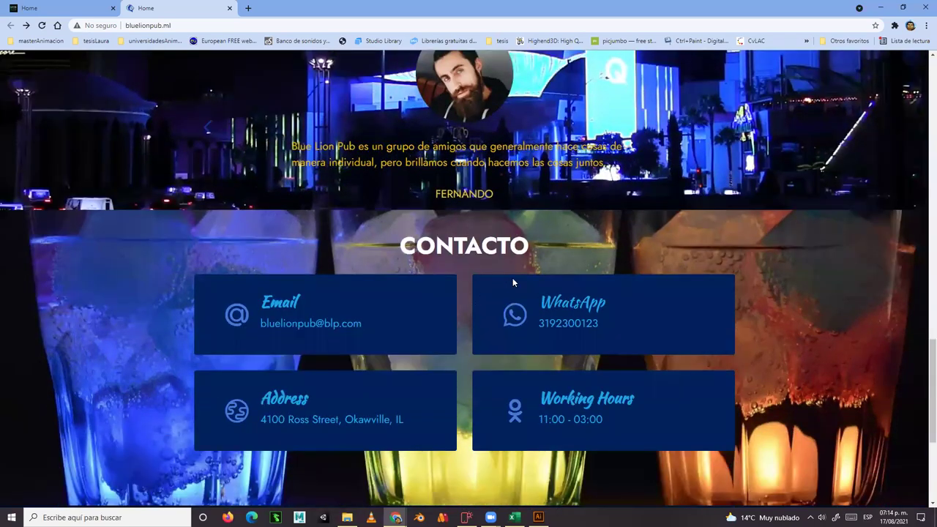
pyautogui.scroll(-3, 450, 262)
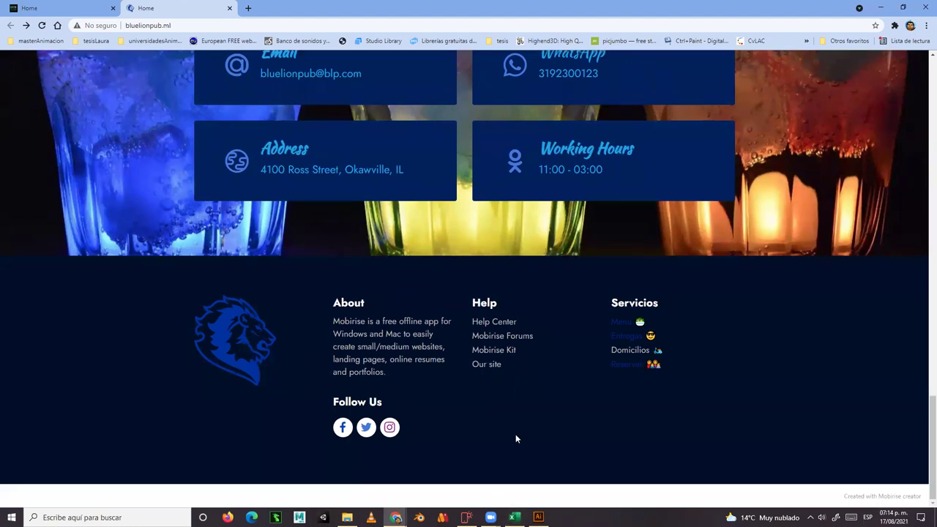
# Switch to the Excel grades workbook and go to the ALUMNOS NO AL DIA table on the ING.SISTEMAS(NOCTURNA)5 sheet
pyautogui.click(520, 491)
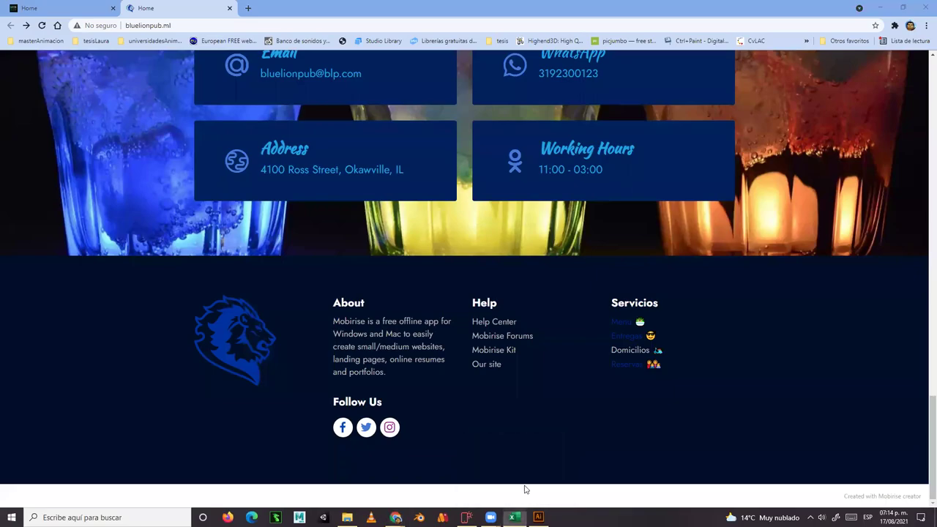
pyautogui.scroll(4, 391, 368)
pyautogui.scroll(-20, 391, 368)
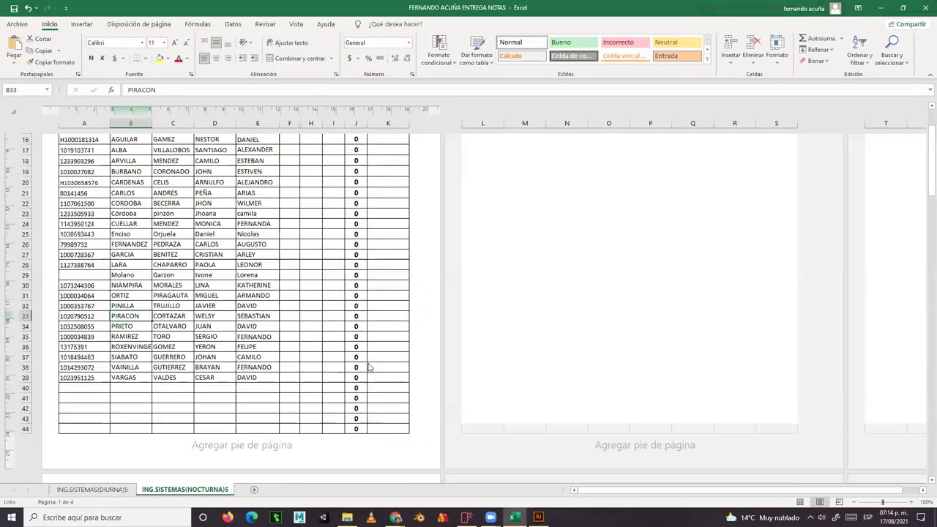
pyautogui.scroll(-12, 355, 364)
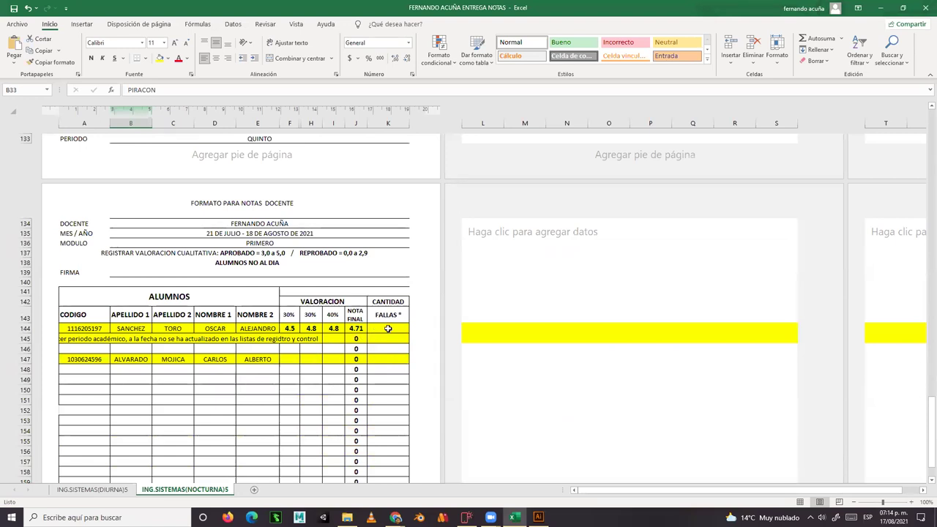
# Set the first 30% grade in cell F144 to 4.7 and check the final grade's formula
pyautogui.click(291, 328)
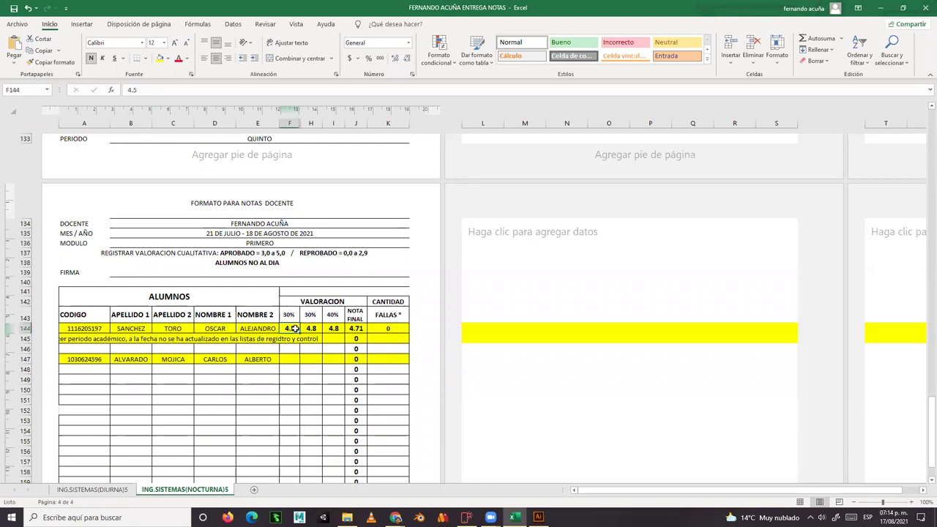
pyautogui.doubleClick(290, 328)
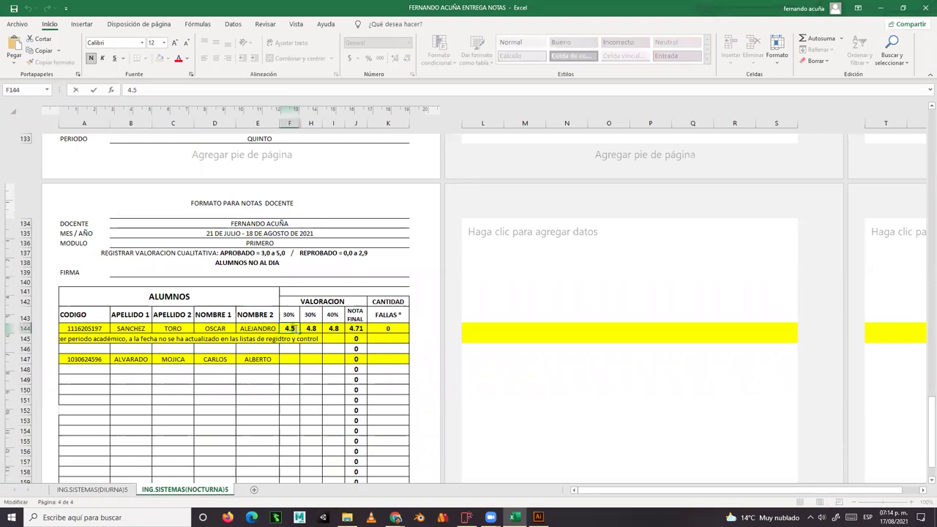
pyautogui.doubleClick(291, 328)
pyautogui.write('4.7')
pyautogui.click(361, 326)
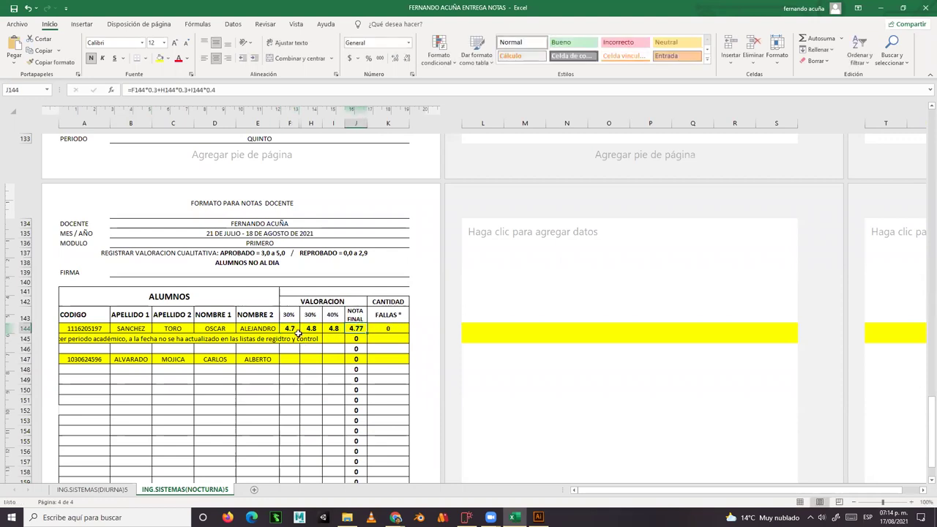
# Set the first 30% grade in cell F144 to 4.8
pyautogui.click(288, 328)
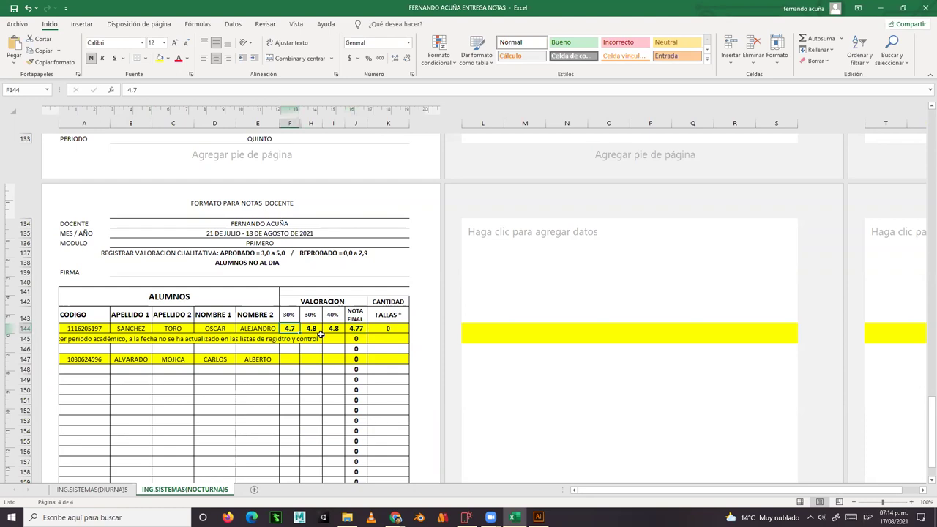
pyautogui.write('4.8')
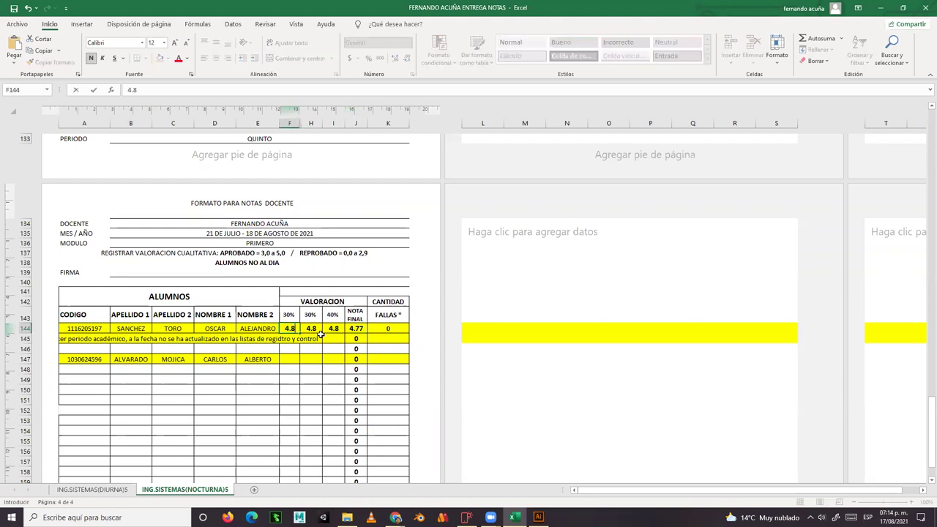
pyautogui.press('Return')
pyautogui.click(330, 339)
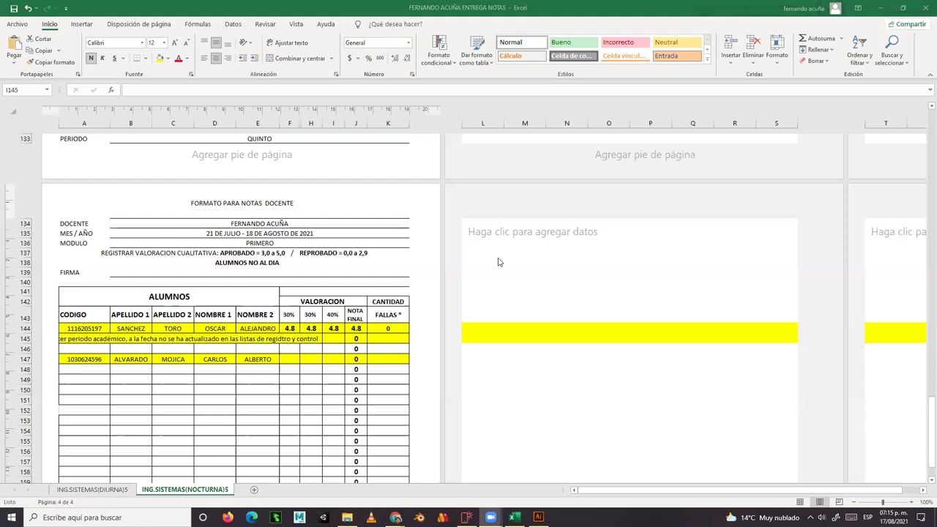
pyautogui.scroll(10, 412, 306)
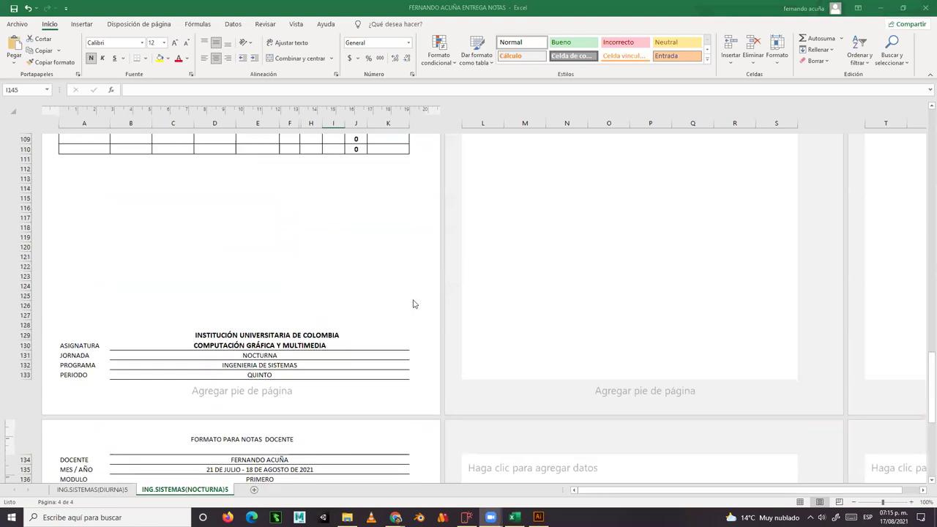
pyautogui.scroll(5, 412, 309)
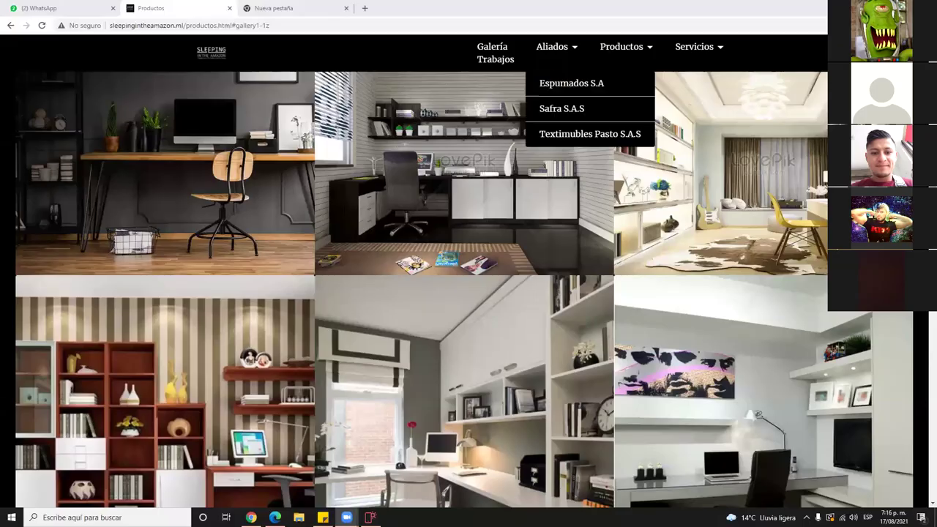
# Look over the published Estudio gallery, and inspect the dark sofa image's media settings in Mobirise without changing them
pyautogui.scroll(2, 645, 187)
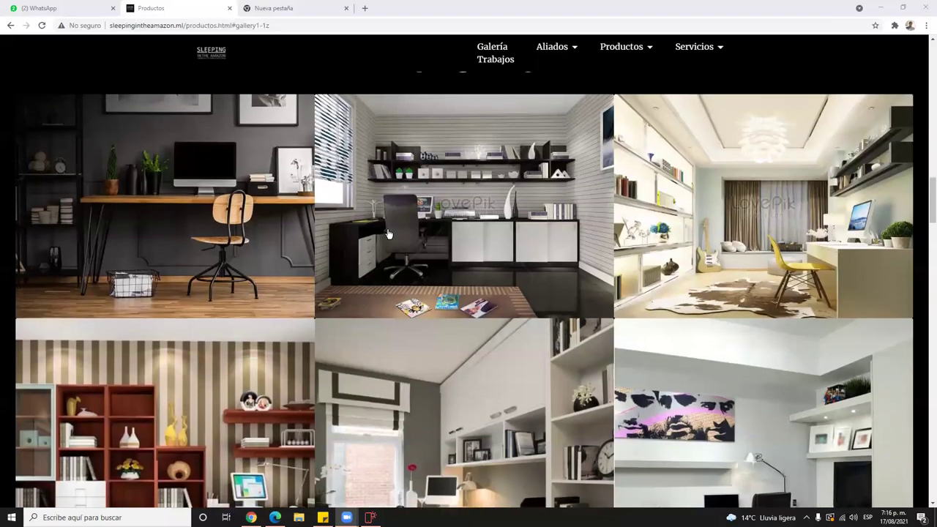
pyautogui.scroll(-1, 733, 325)
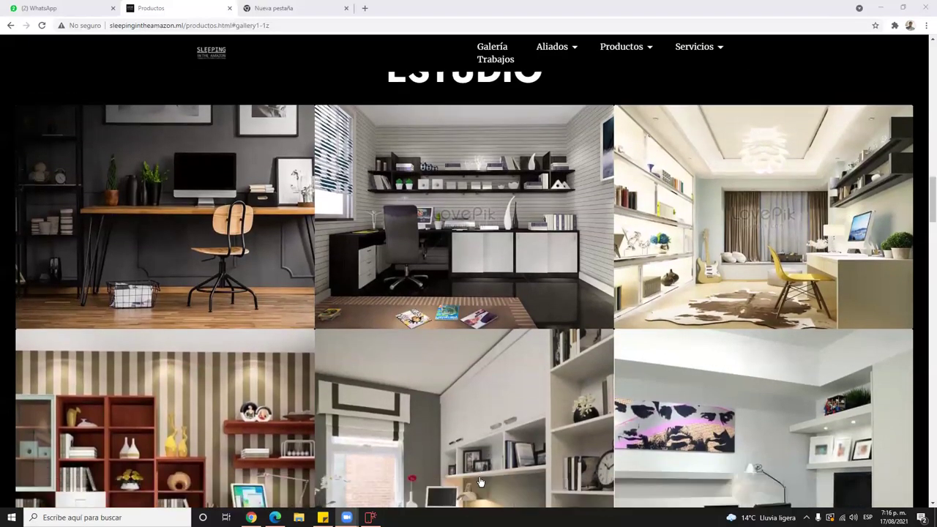
pyautogui.click(370, 518)
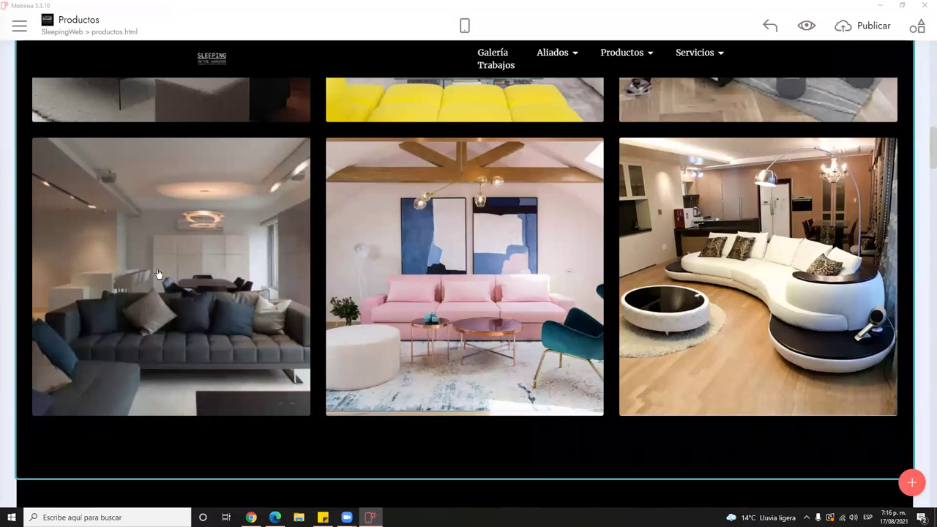
pyautogui.click(177, 252)
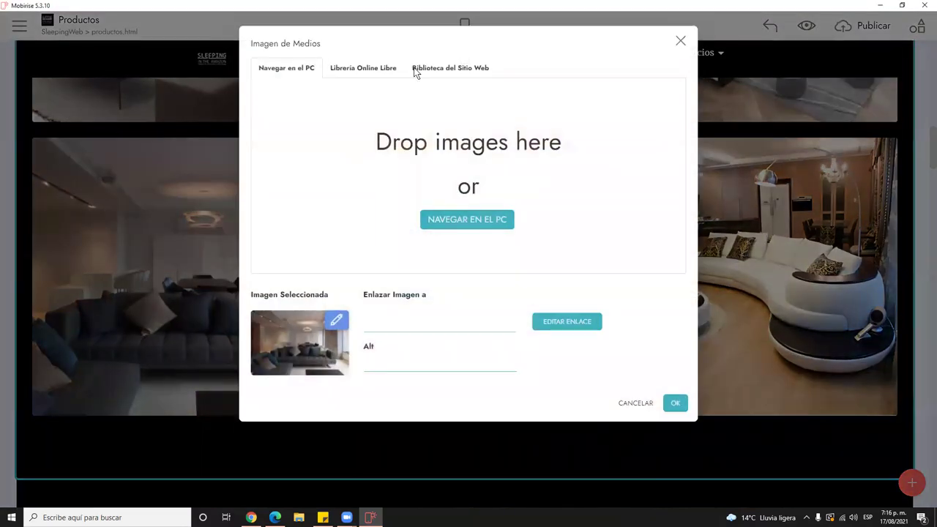
pyautogui.click(681, 43)
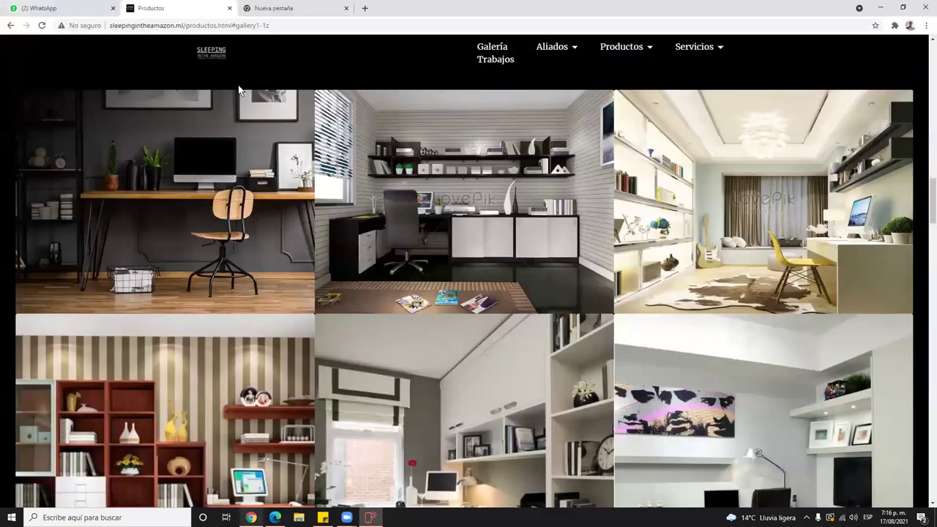
# View the published Productos page from the Estudio gallery up to the living-room sofa images
pyautogui.scroll(-1, 240, 179)
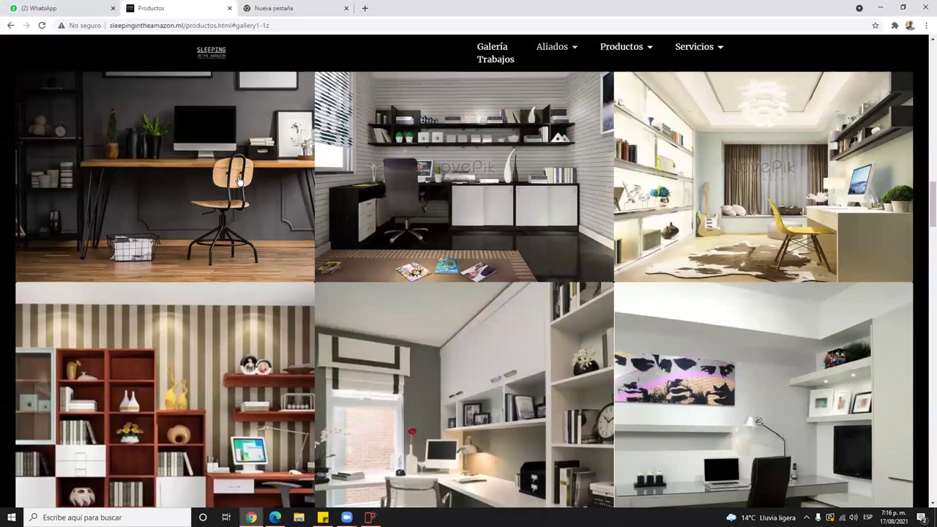
pyautogui.scroll(7, 239, 180)
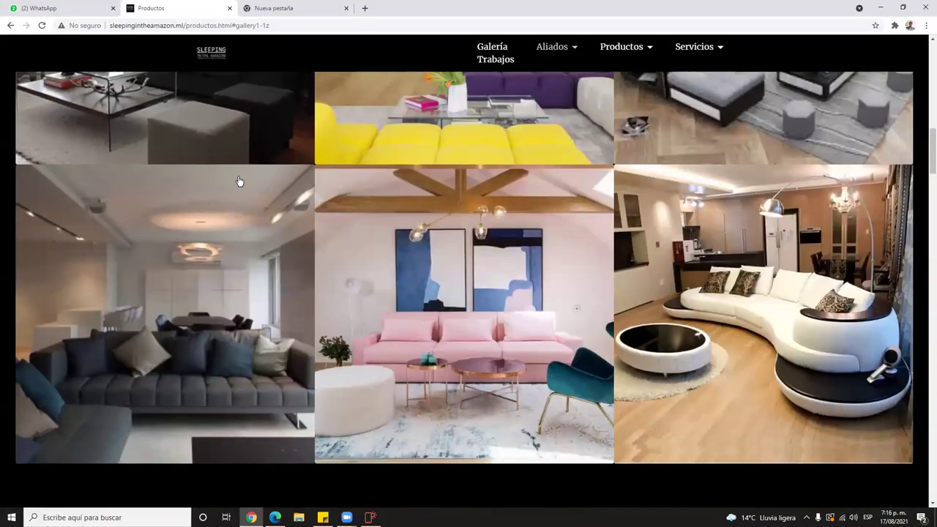
# Switch to the Productos page in Mobirise, preview it in the browser and examine the Dormitorio gallery
pyautogui.scroll(2, 239, 181)
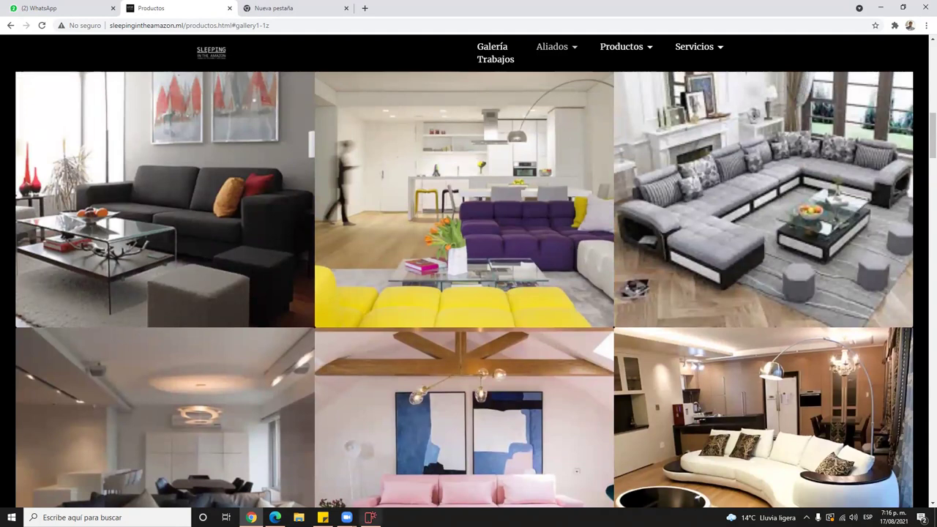
pyautogui.click(370, 517)
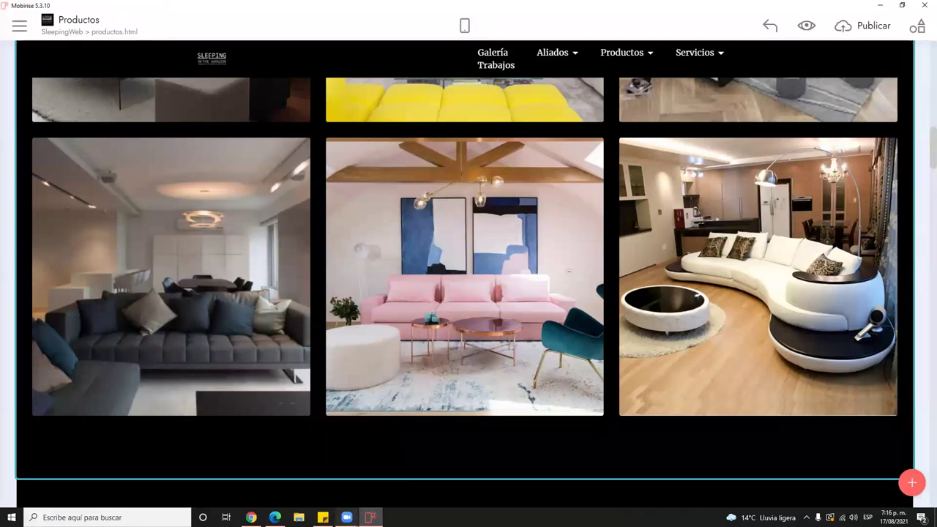
pyautogui.moveTo(347, 518)
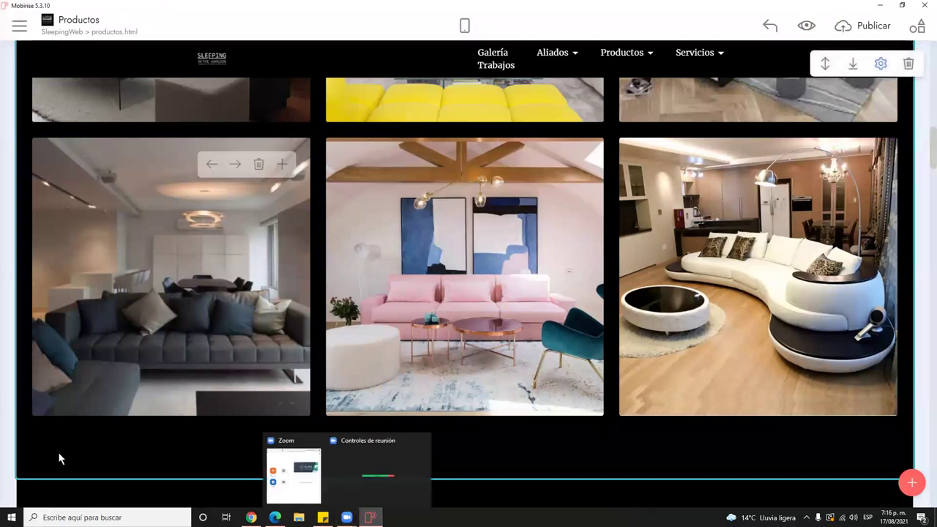
pyautogui.scroll(1, 51, 446)
pyautogui.scroll(10, 51, 448)
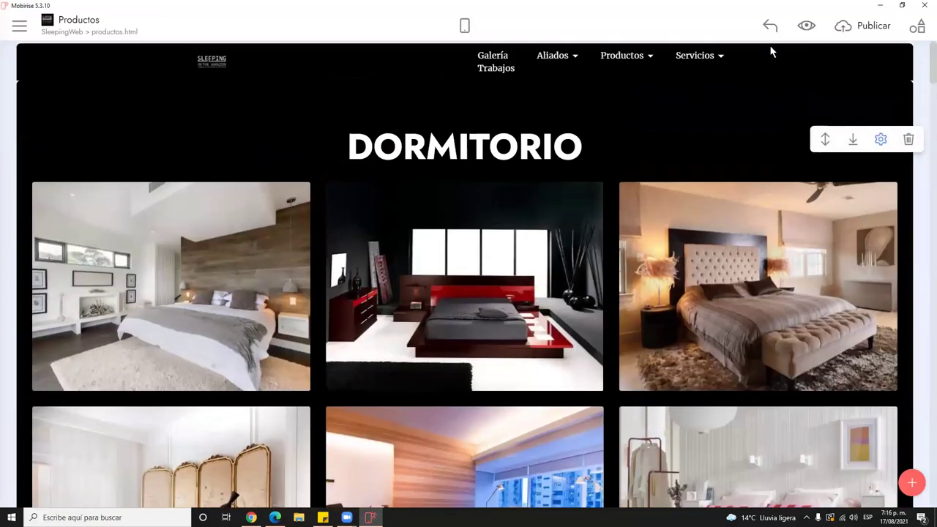
pyautogui.click(867, 26)
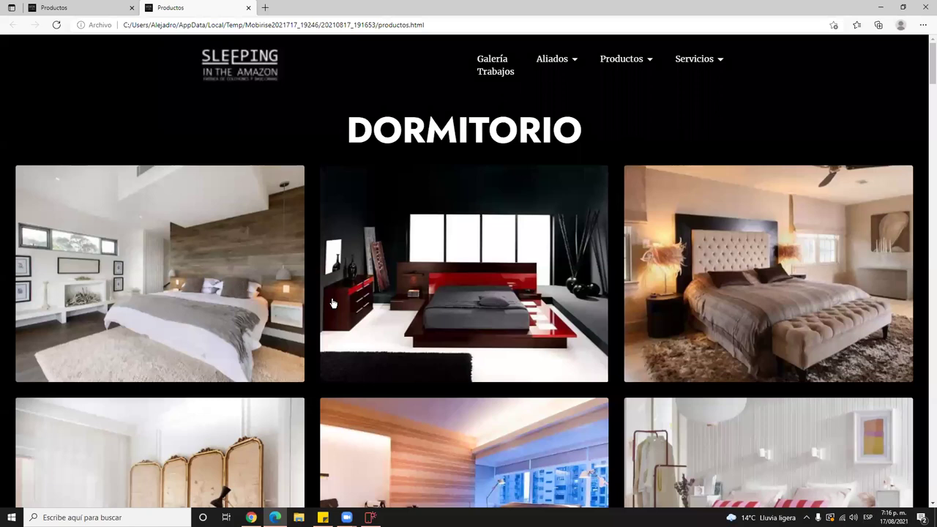
pyautogui.scroll(-3, 332, 302)
pyautogui.scroll(-1, 310, 347)
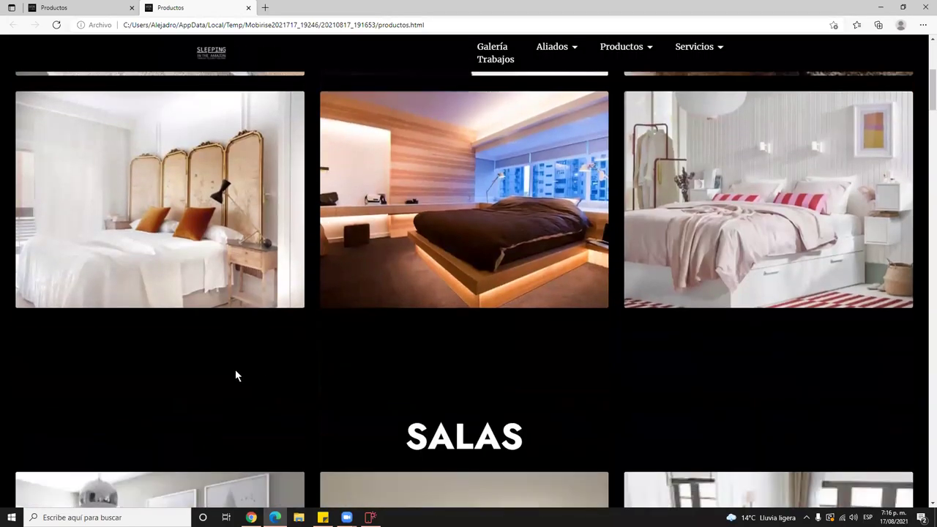
pyautogui.scroll(2, 248, 284)
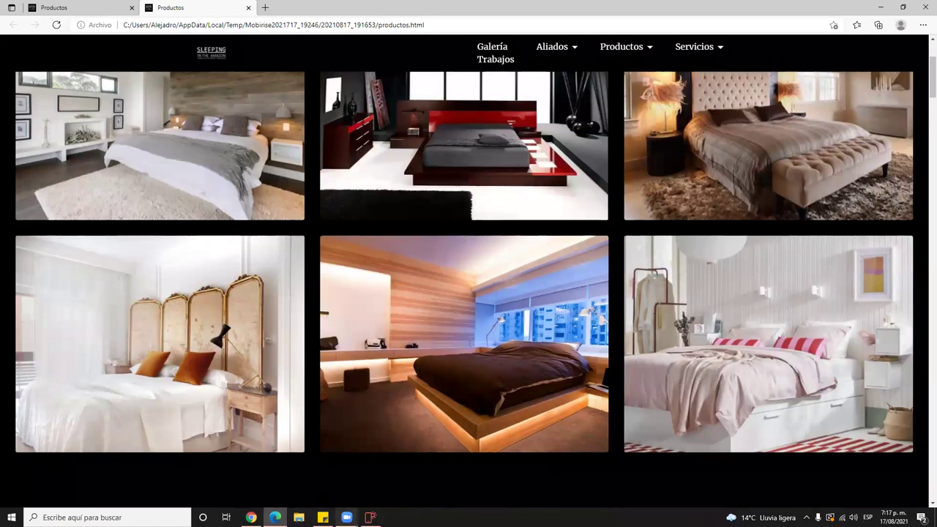
# Return to Mobirise and add the Gallery with Popup Slider block with captioned images above the Comedores section
pyautogui.click(370, 517)
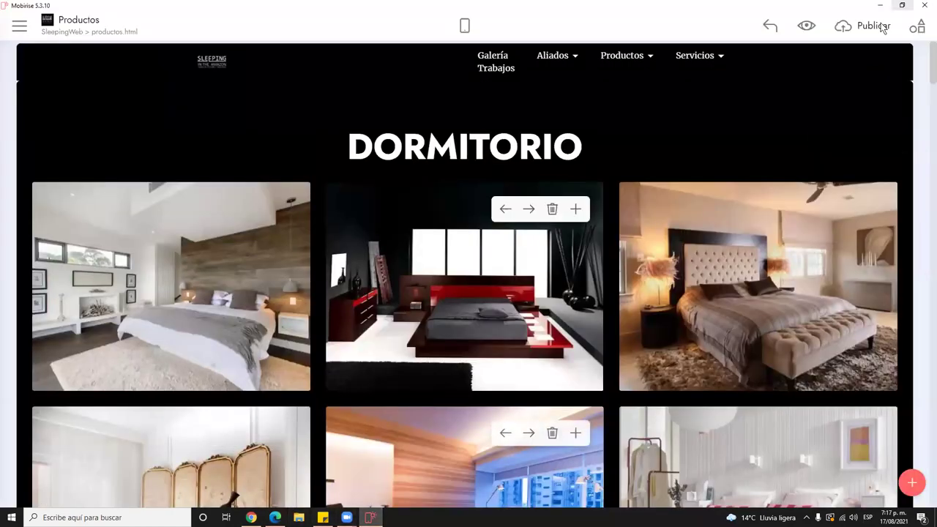
pyautogui.click(912, 482)
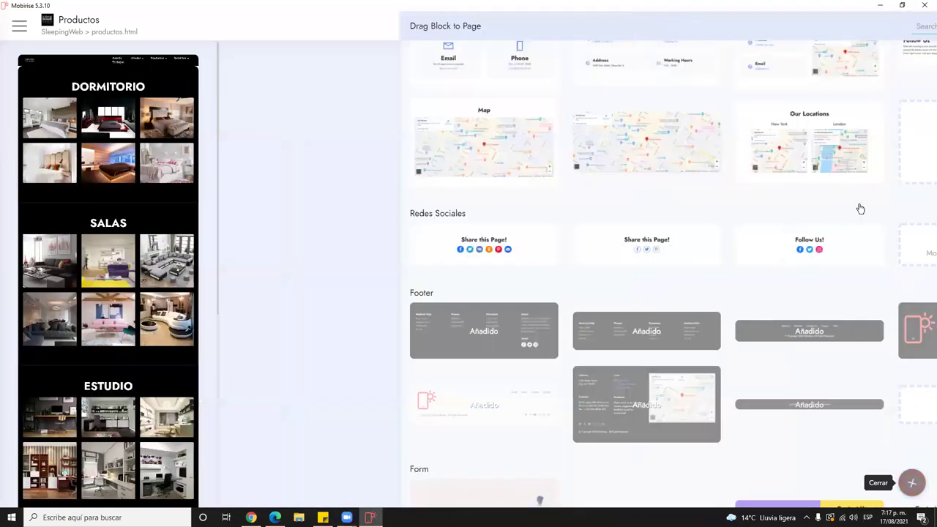
pyautogui.click(899, 162)
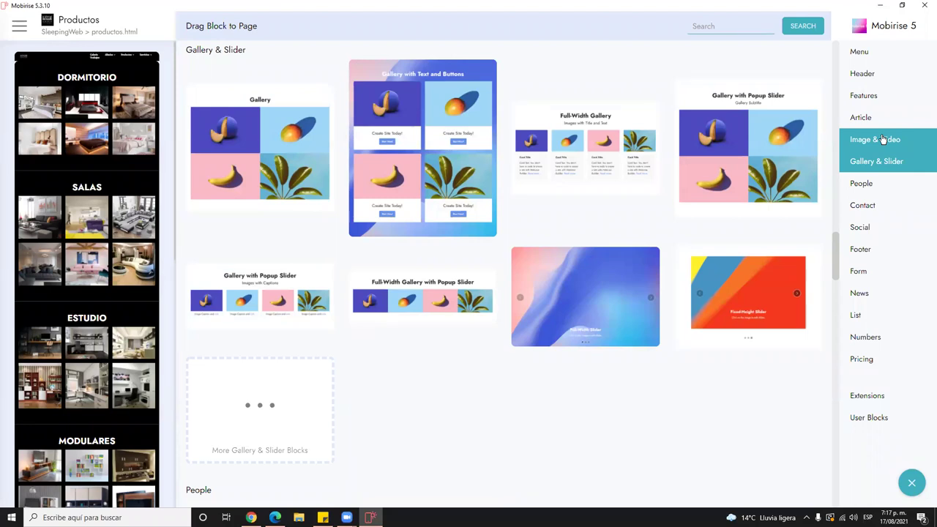
pyautogui.click(883, 140)
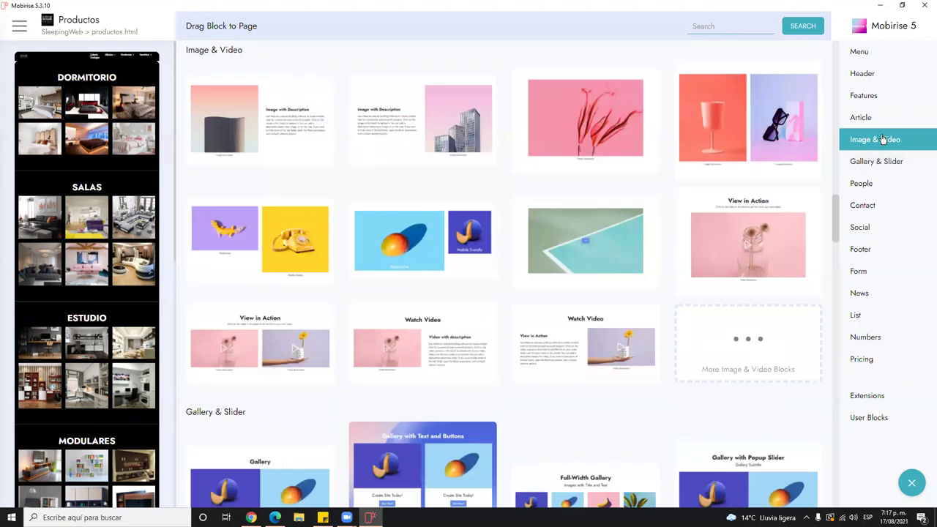
pyautogui.click(886, 161)
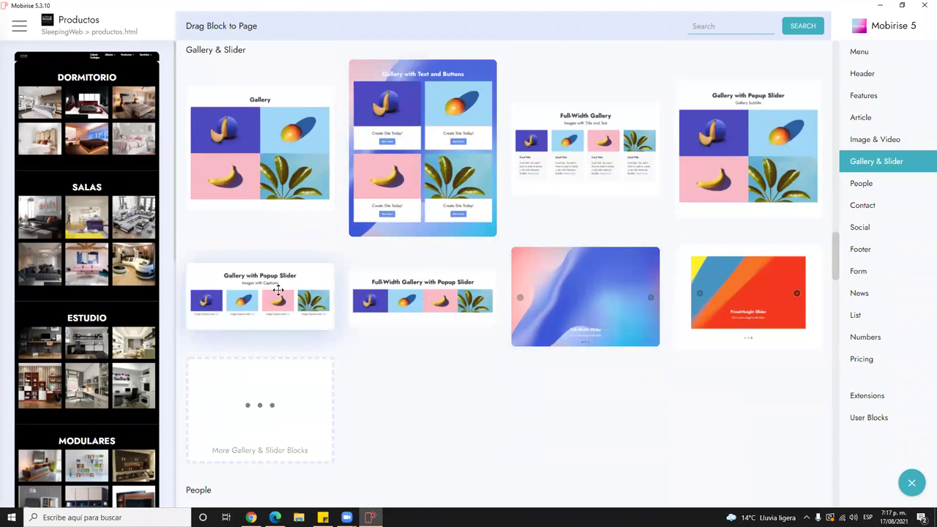
pyautogui.moveTo(275, 293); pyautogui.dragTo(29, 366)
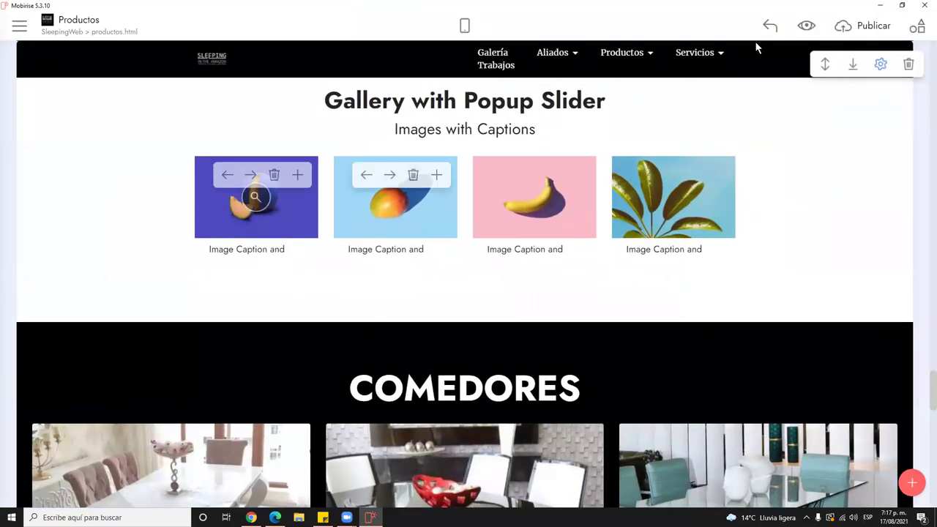
# Preview the Productos page in the browser, enlarge the melon image of the captioned popup gallery and close it
pyautogui.click(868, 26)
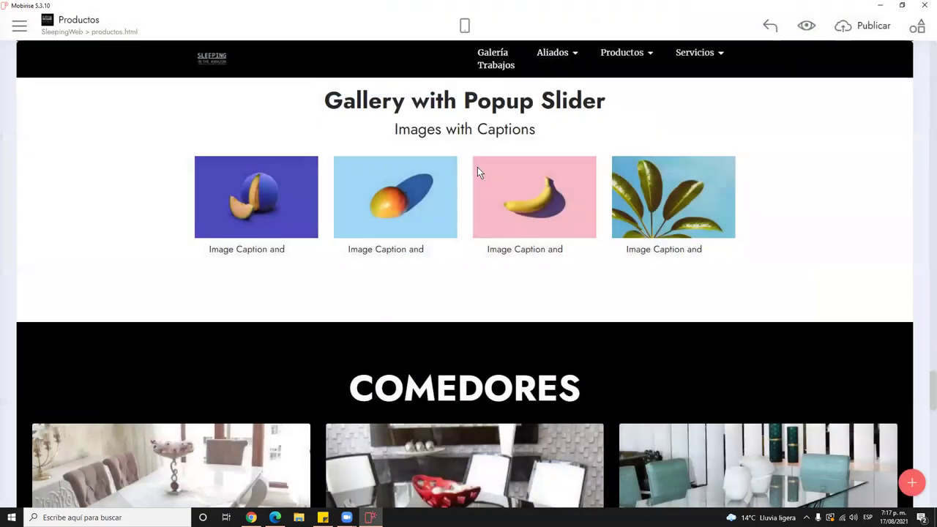
pyautogui.scroll(-10, 478, 171)
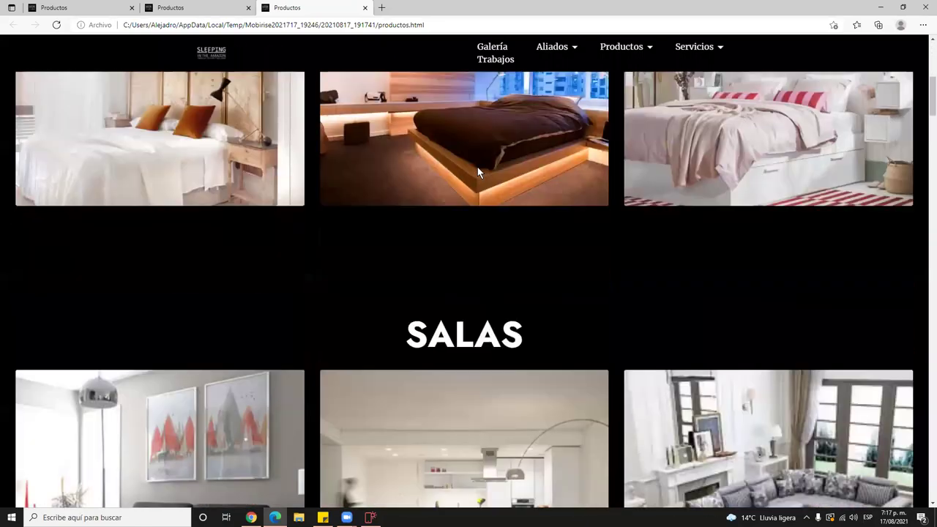
pyautogui.scroll(-15, 477, 172)
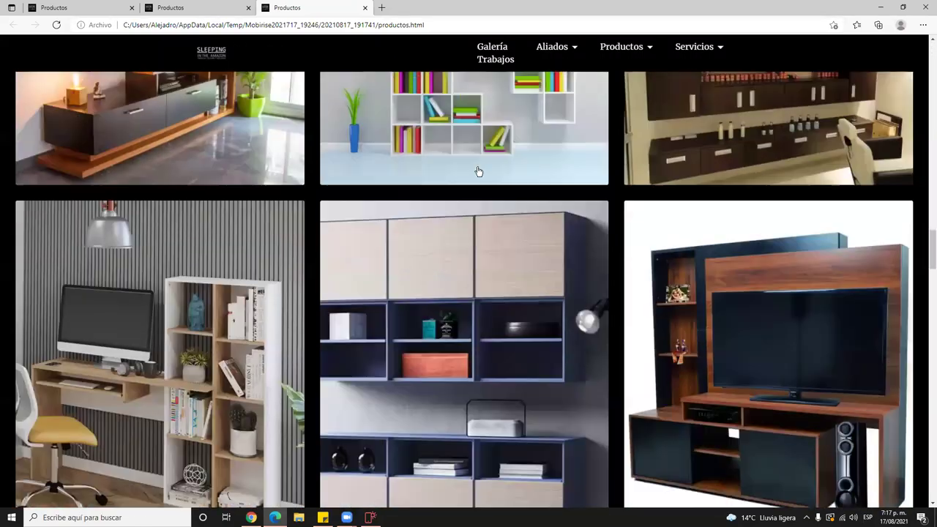
pyautogui.scroll(-10, 477, 171)
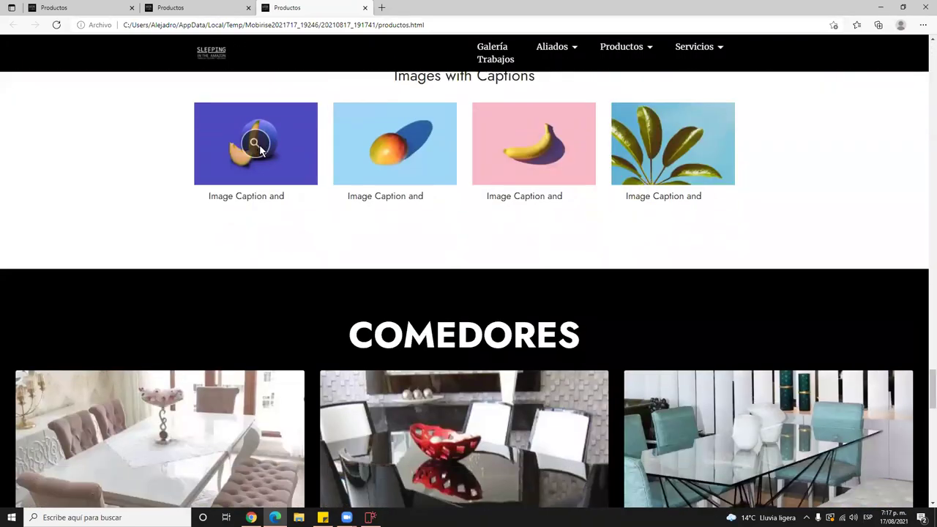
pyautogui.click(259, 145)
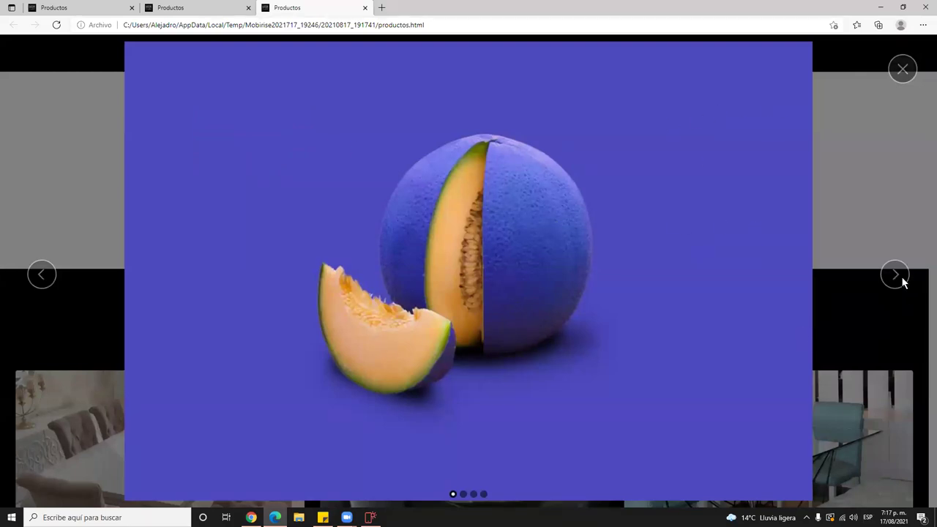
pyautogui.click(903, 74)
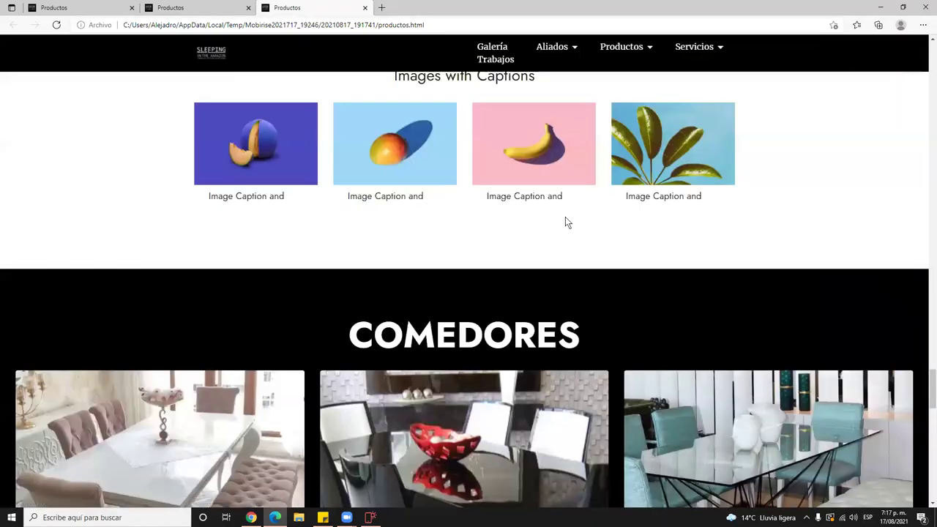
pyautogui.scroll(-1, 564, 220)
pyautogui.scroll(2, 564, 219)
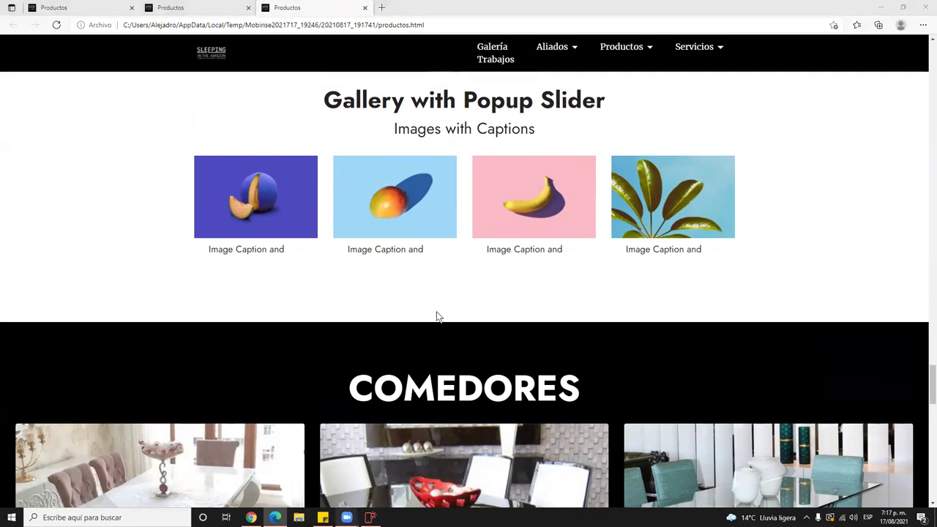
# In Mobirise, add the four-image Gallery with Popup Slider block with a gallery subtitle at the page's end, and preview the page
pyautogui.click(910, 481)
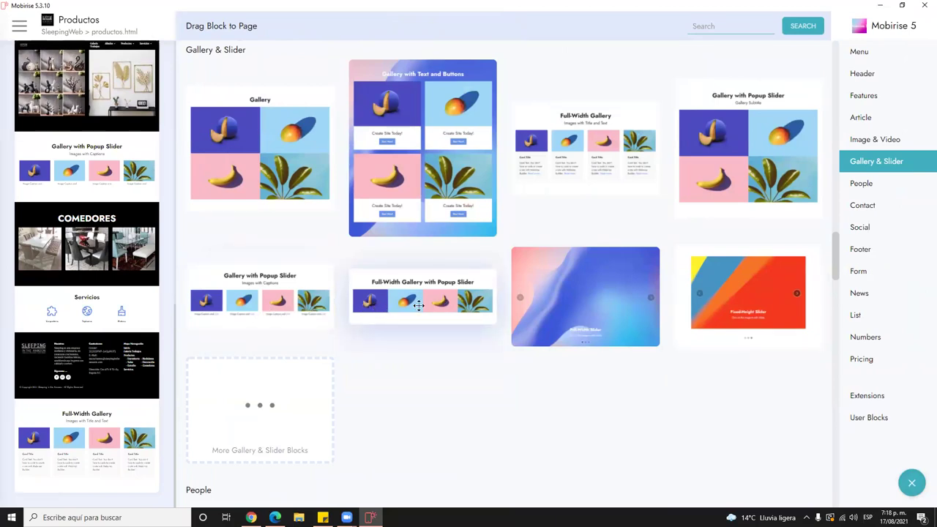
pyautogui.moveTo(758, 212); pyautogui.dragTo(109, 492)
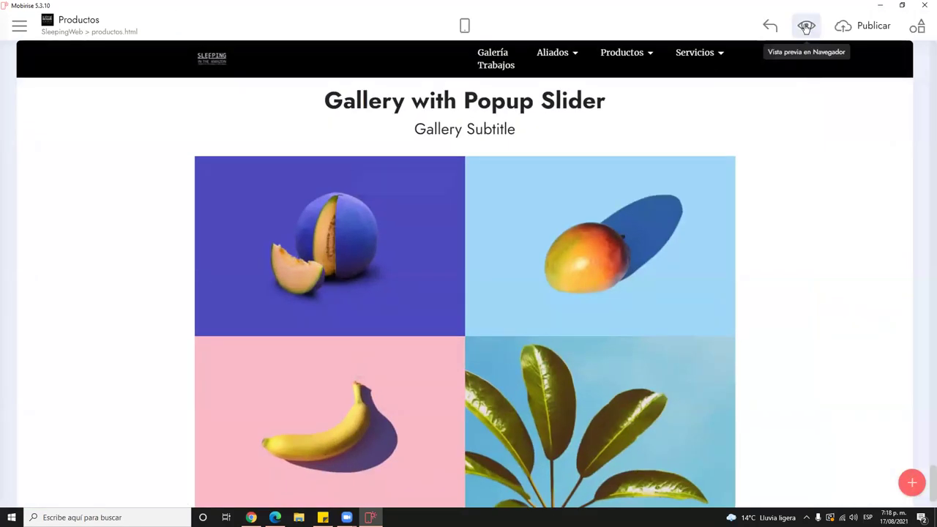
pyautogui.click(863, 26)
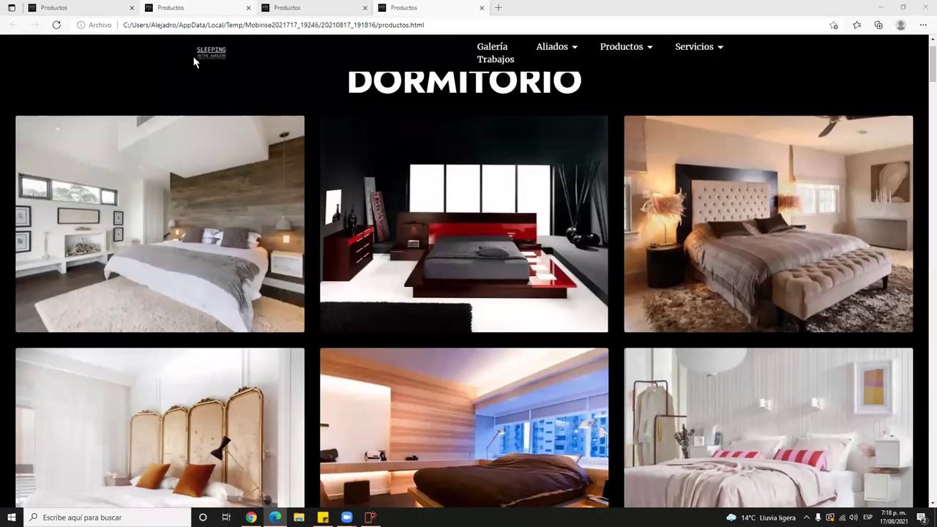
# Find the subtitled popup gallery at the end of the previewed page, enlarge its melon image and close it
pyautogui.scroll(-15, 924, 157)
pyautogui.scroll(-3, 924, 157)
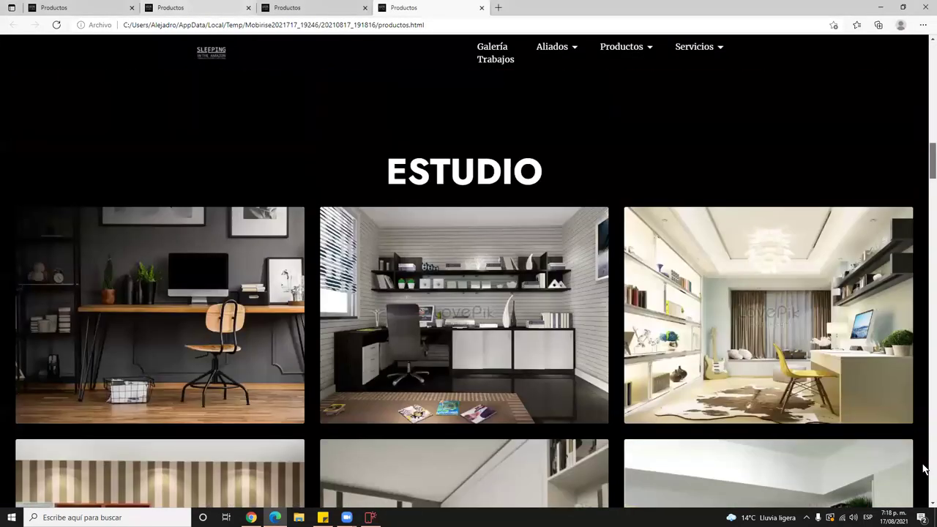
pyautogui.scroll(-12, 767, 381)
pyautogui.scroll(-10, 767, 381)
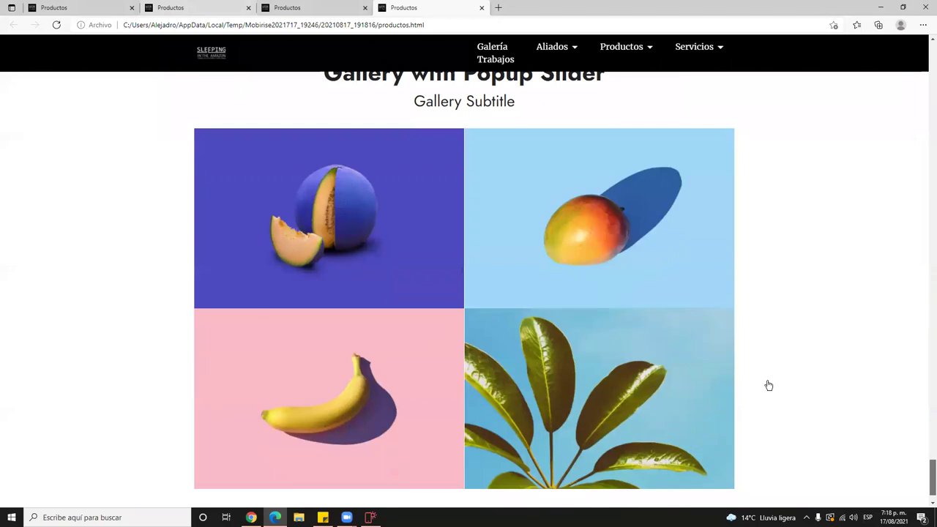
pyautogui.scroll(5, 372, 182)
pyautogui.scroll(-5, 334, 170)
pyautogui.click(333, 176)
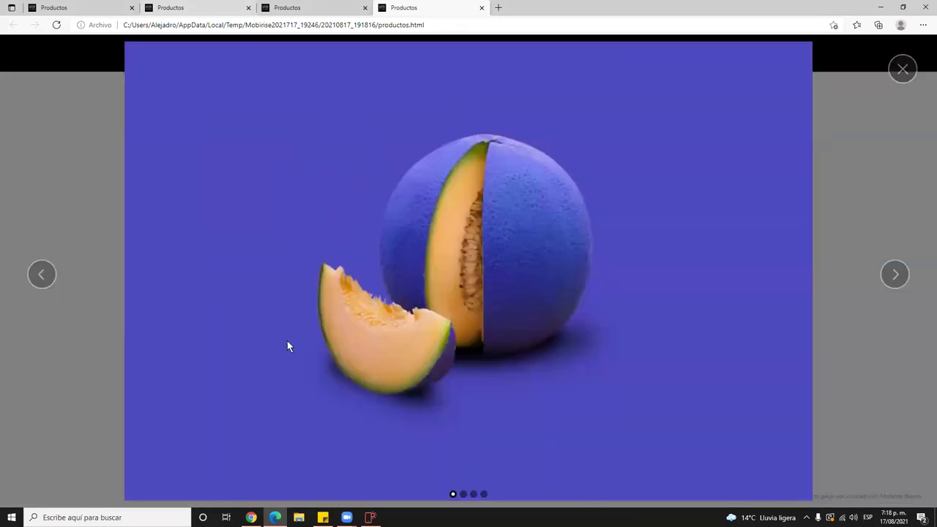
pyautogui.click(901, 68)
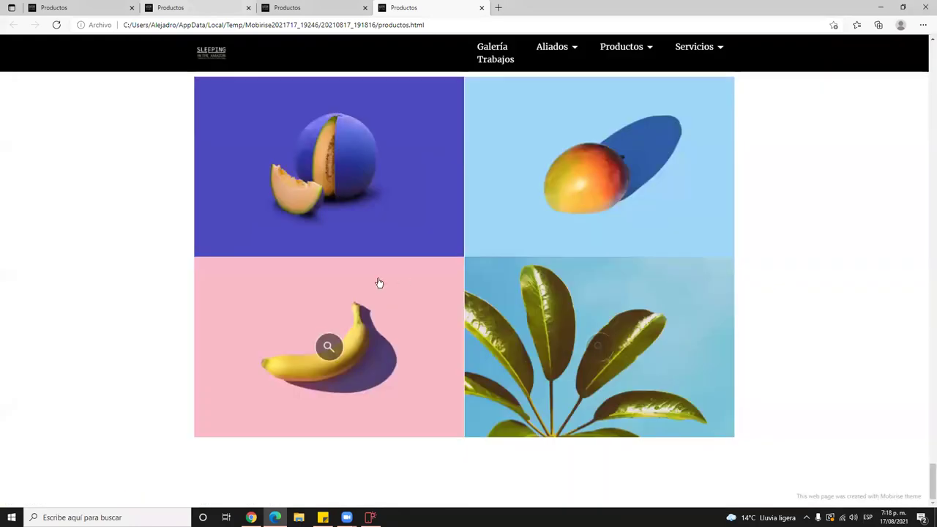
pyautogui.scroll(2, 372, 282)
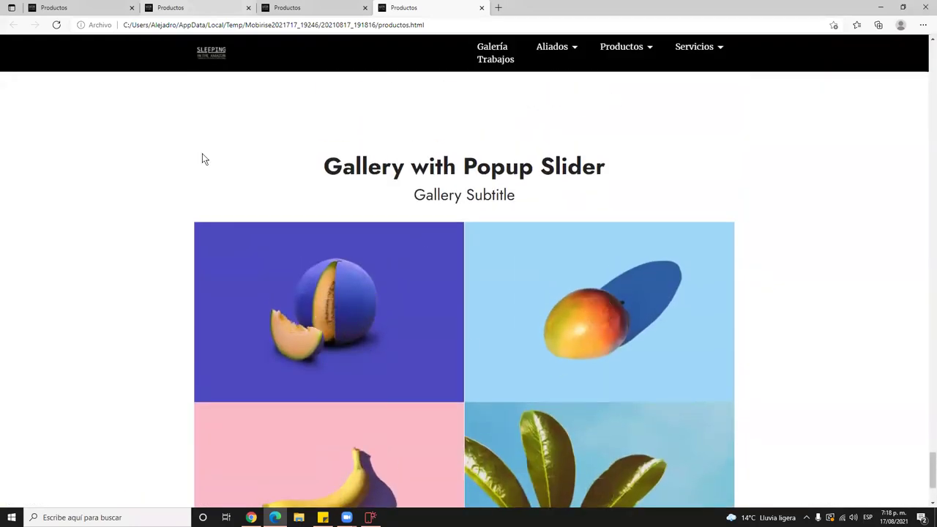
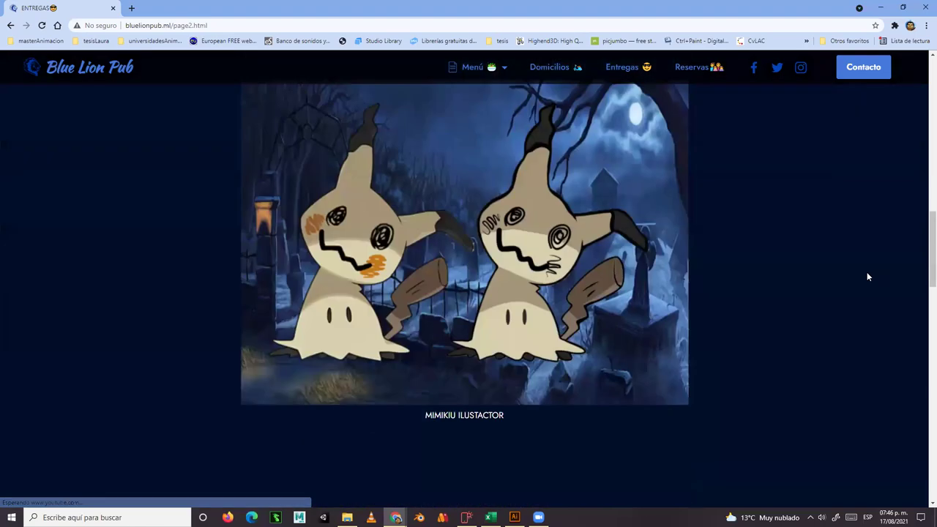
# Examine the two Maleficent posters on the published Blue Lion Pub Entregas page and return to the Mimikiu illustration
pyautogui.scroll(-9, 860, 278)
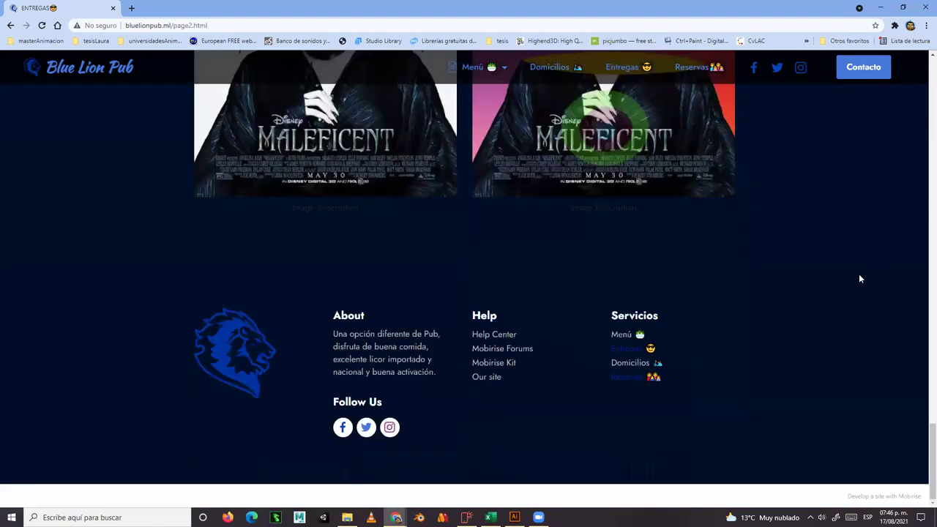
pyautogui.scroll(5, 860, 279)
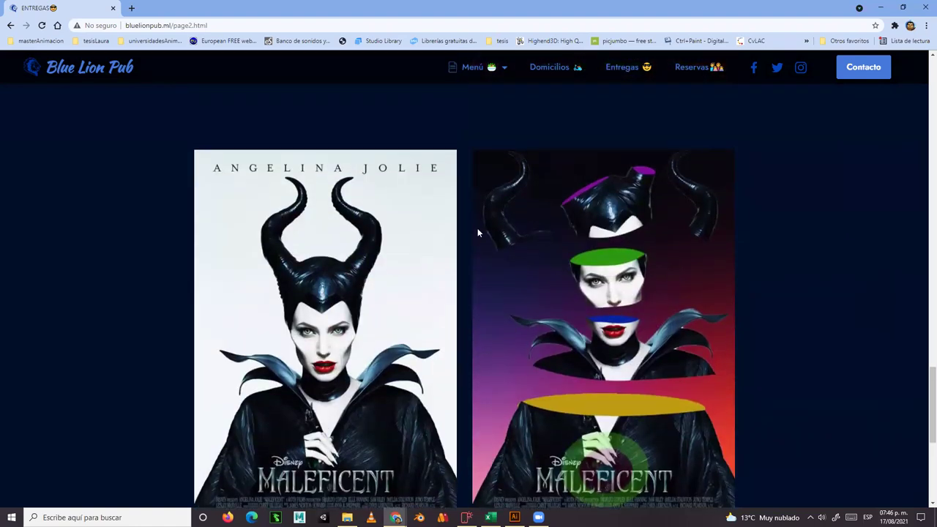
pyautogui.scroll(-1, 477, 233)
pyautogui.scroll(-1, 469, 177)
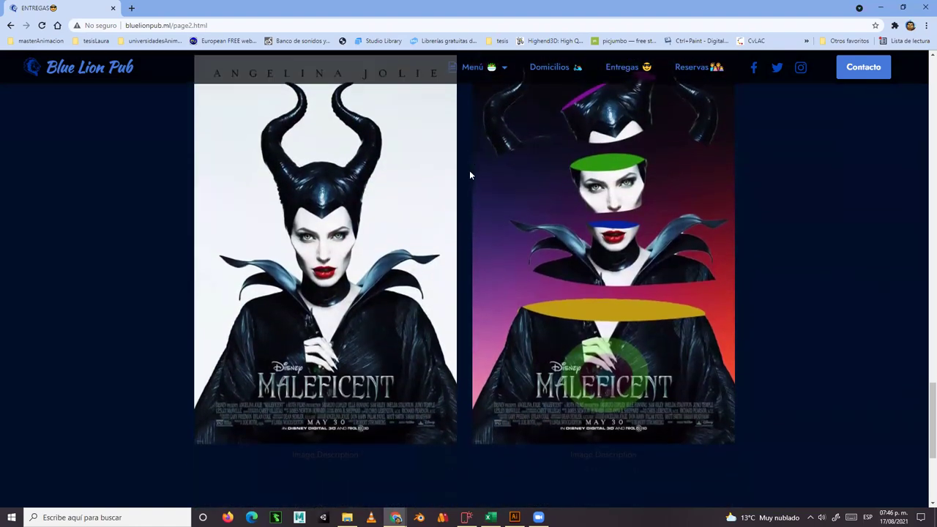
pyautogui.scroll(1, 469, 177)
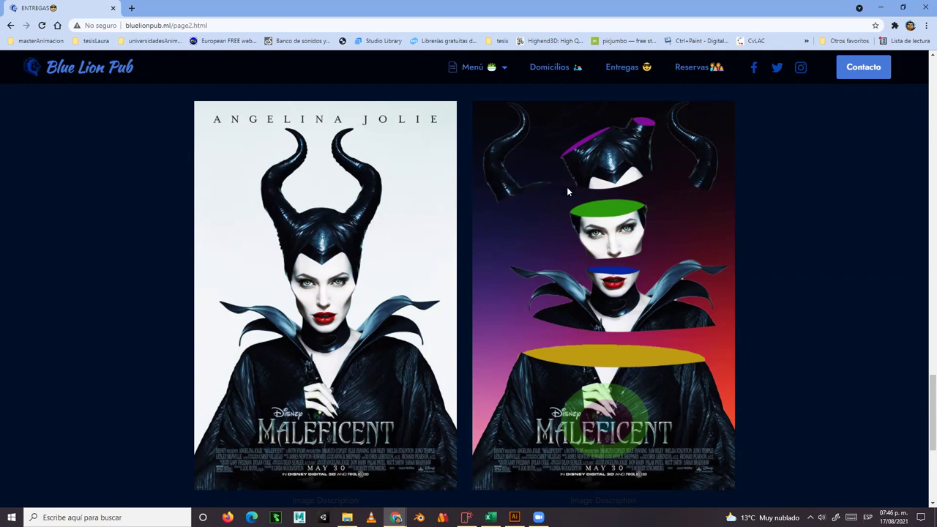
pyautogui.scroll(10, 573, 252)
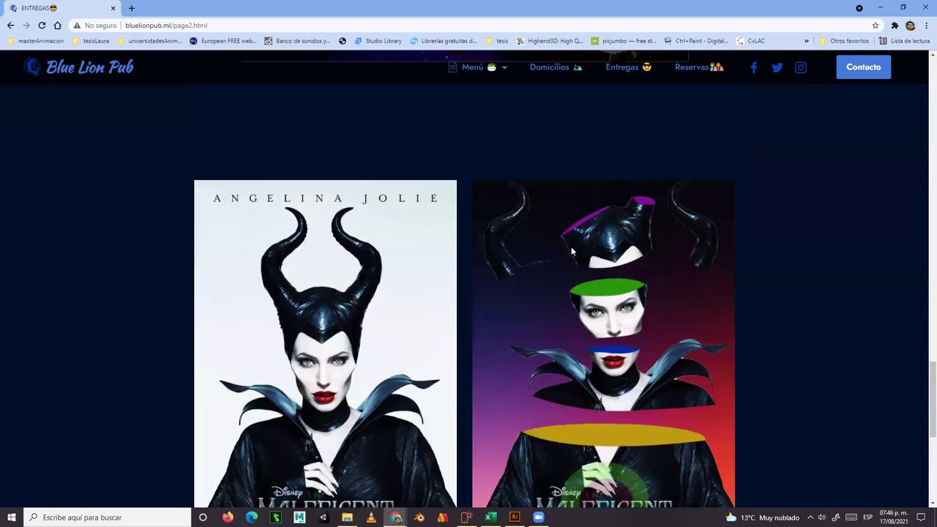
pyautogui.scroll(10, 573, 252)
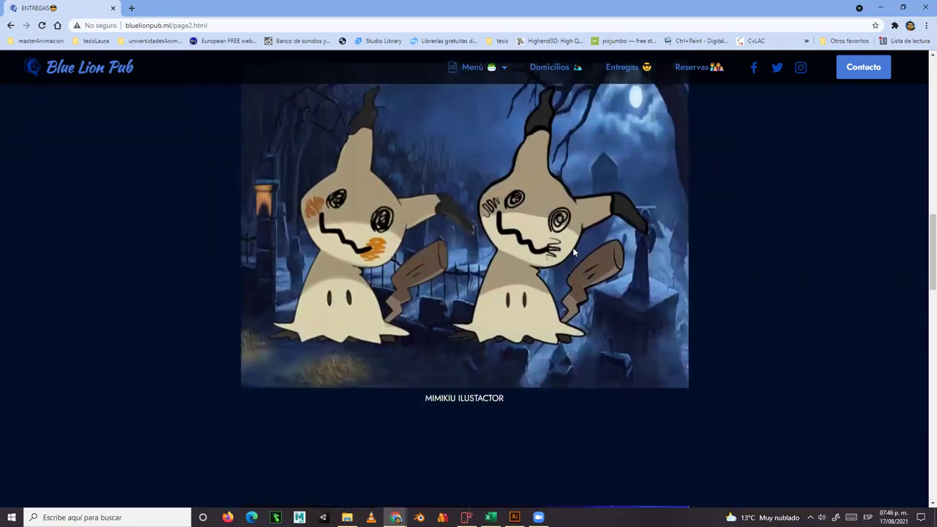
# Review the illustrations on the published Blue Lion Pub Entregas page from Primera Clase to Mimikiu and return to the start
pyautogui.scroll(3, 574, 253)
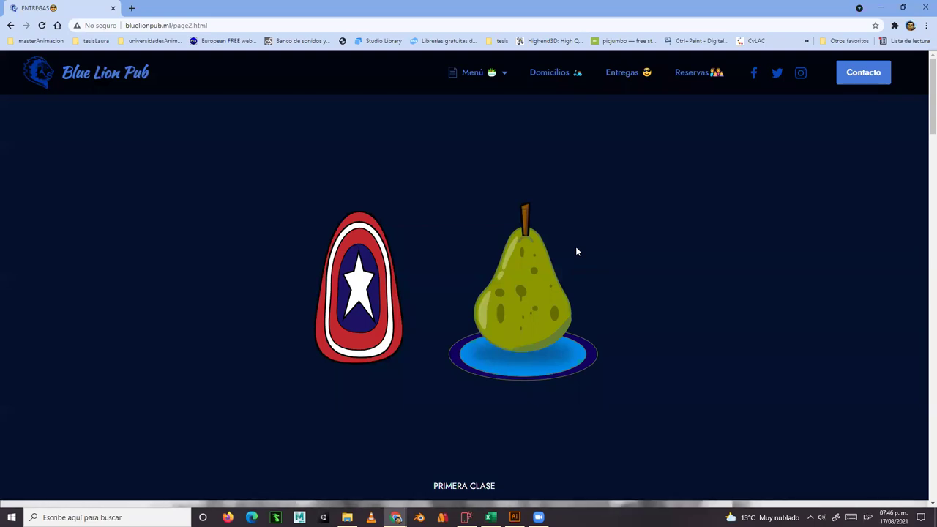
pyautogui.scroll(-3, 573, 252)
pyautogui.scroll(-5, 572, 254)
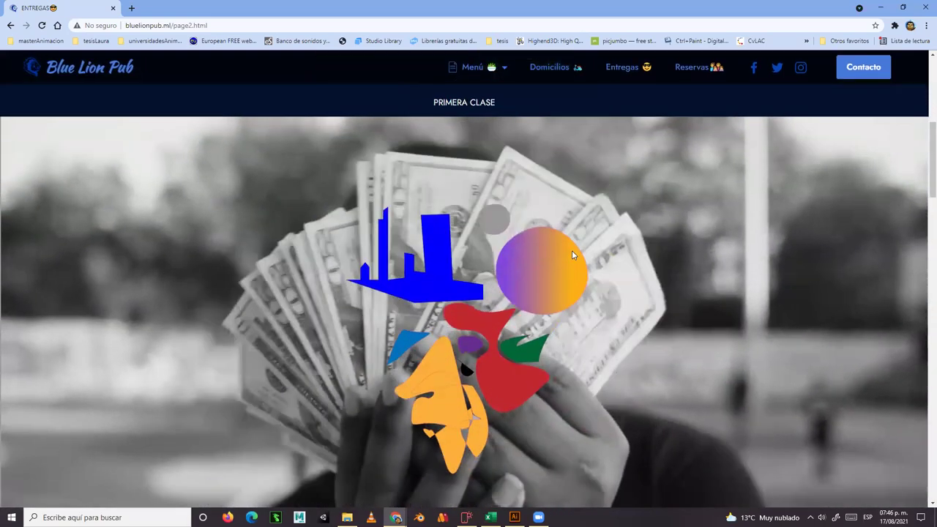
pyautogui.scroll(-3, 572, 254)
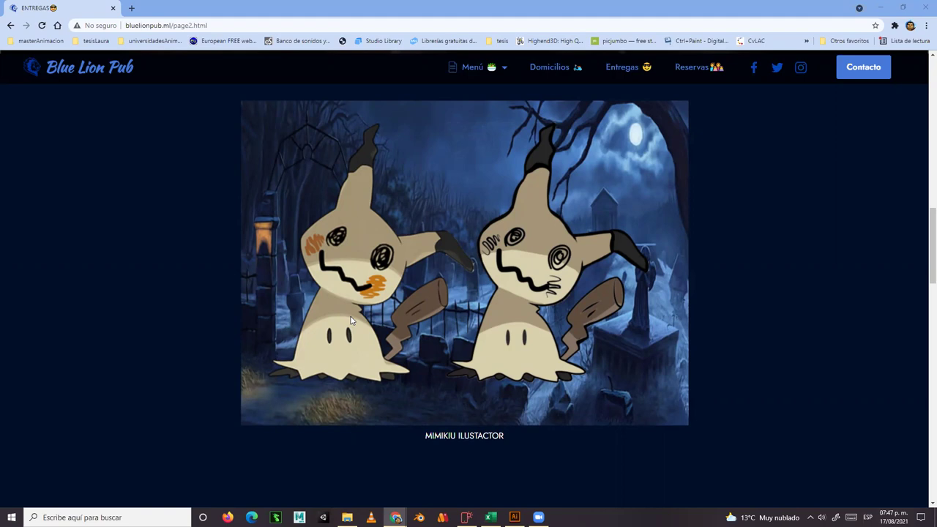
pyautogui.scroll(10, 801, 262)
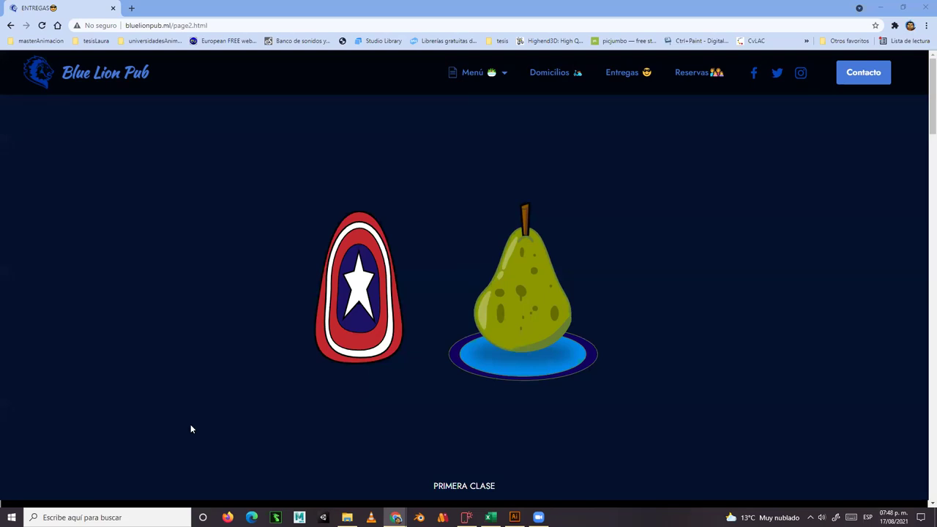
# Switch to the Excel grade workbook and select the student's row 36 on the ING.SISTEMAS(NOCTURNA)5 sheet
pyautogui.moveTo(490, 517)
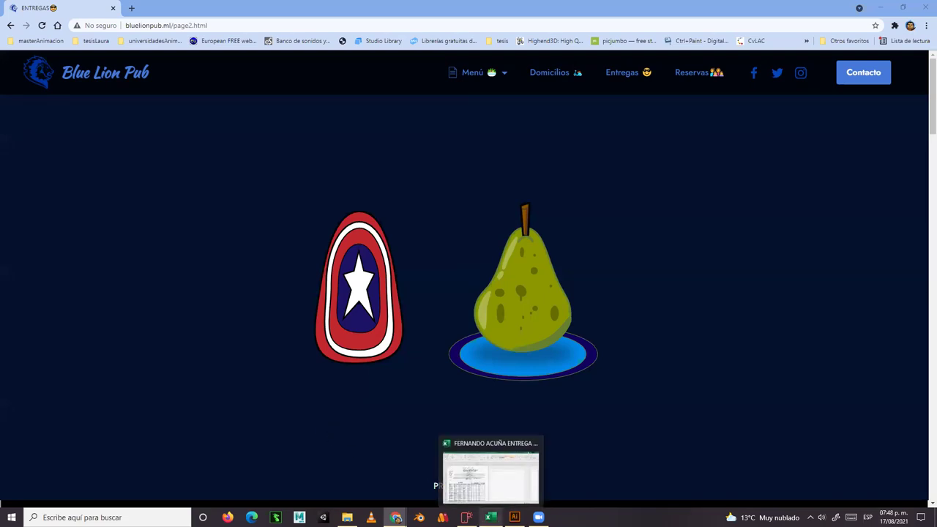
pyautogui.click(490, 476)
pyautogui.scroll(-5, 421, 354)
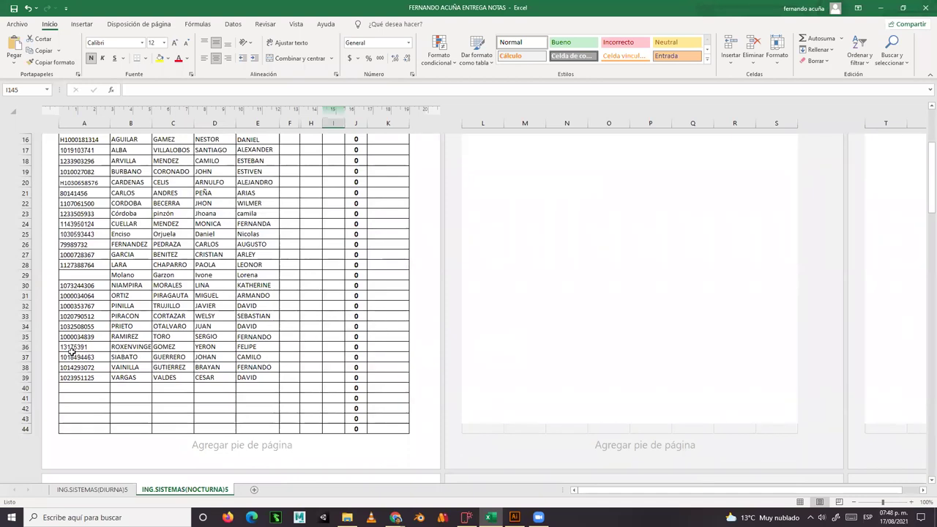
pyautogui.click(26, 347)
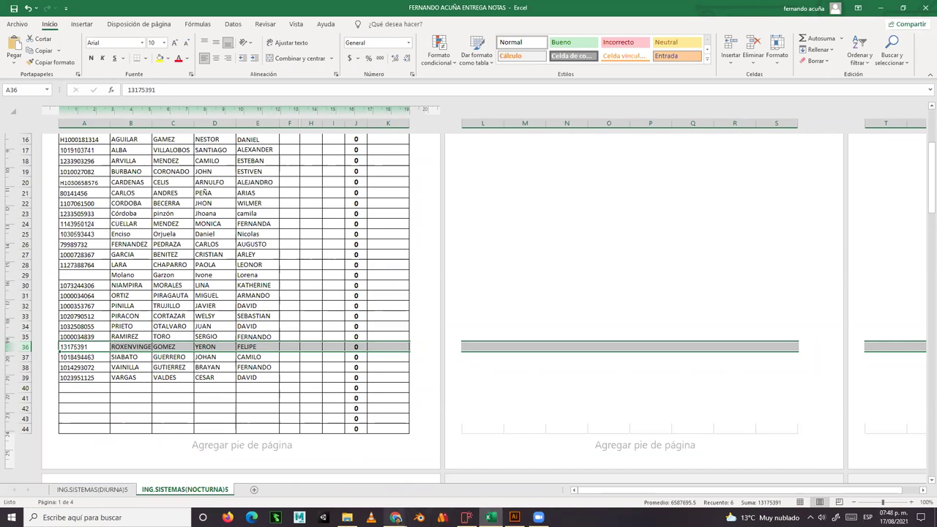
# Switch back to Chrome and examine the Entregas page's works, including the space montage and the Maleficent posters
pyautogui.moveTo(395, 517)
pyautogui.click(562, 476)
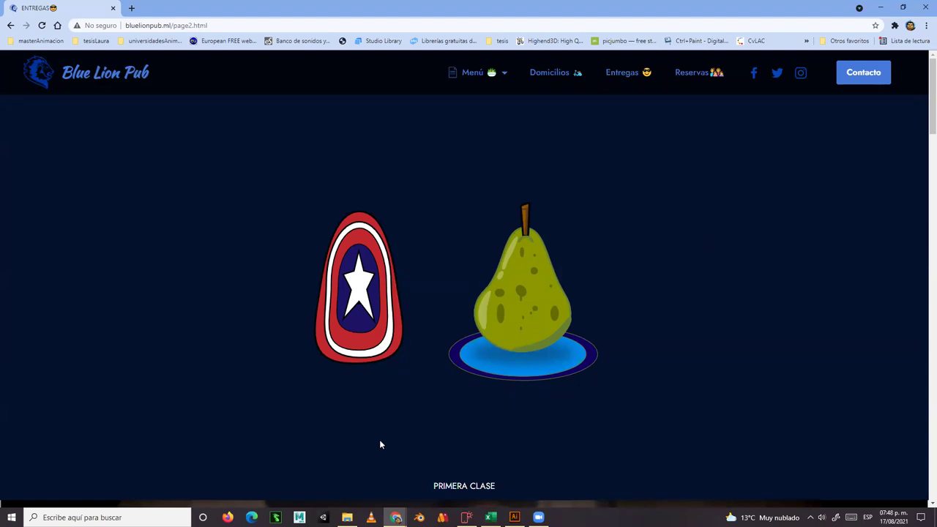
pyautogui.scroll(-5, 531, 385)
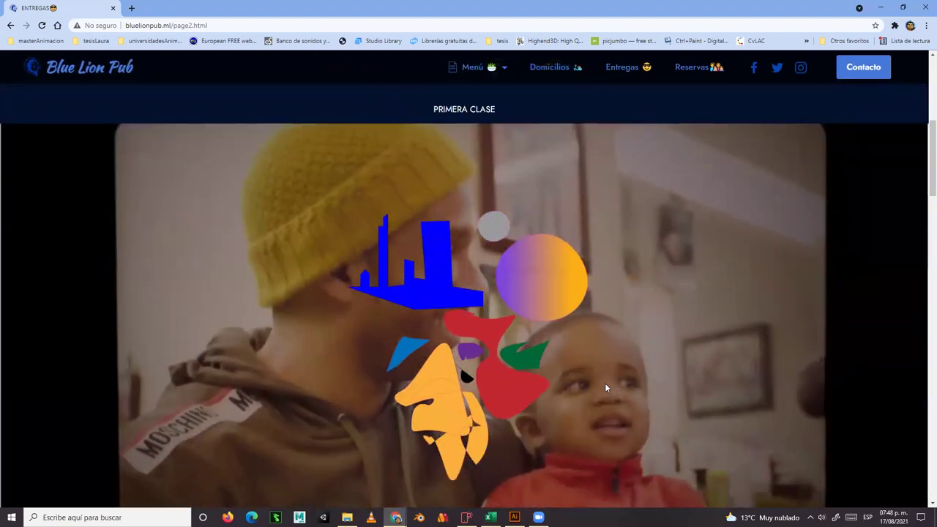
pyautogui.scroll(-15, 607, 382)
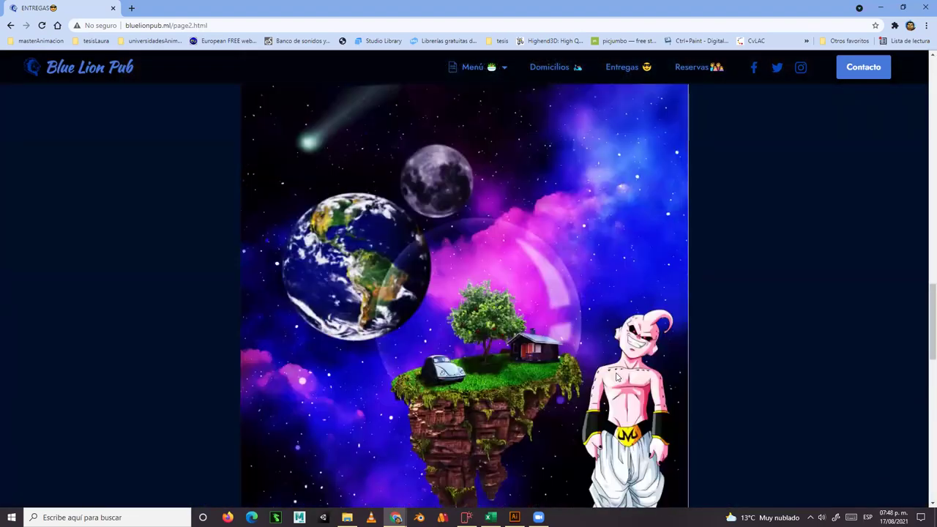
pyautogui.scroll(-1, 617, 376)
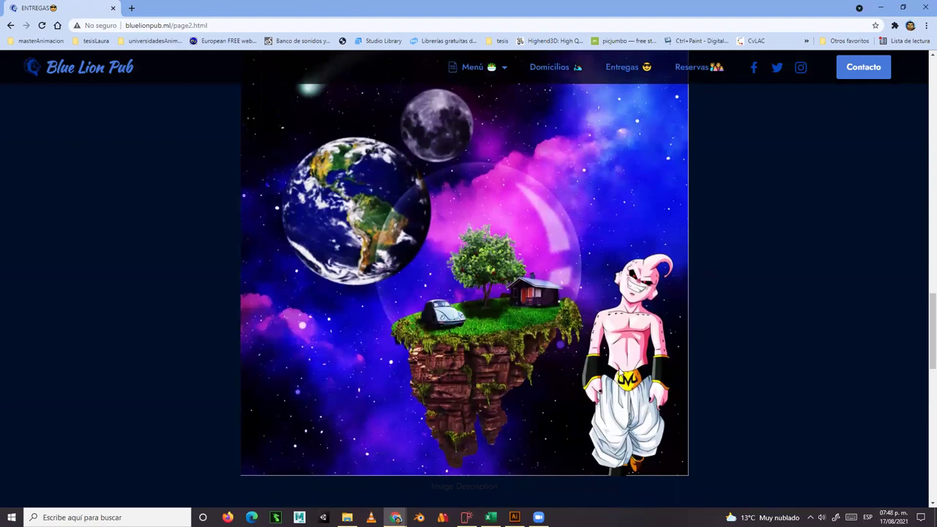
pyautogui.scroll(-5, 622, 372)
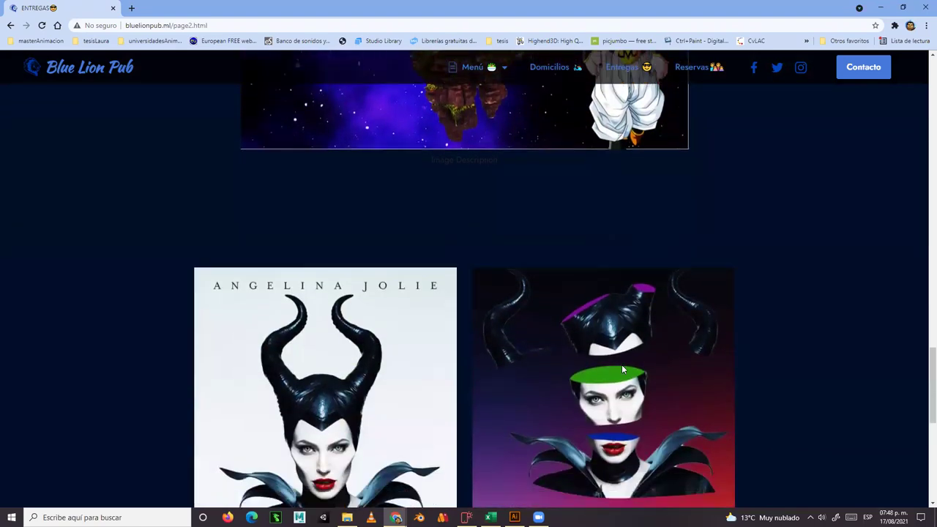
pyautogui.scroll(-6, 622, 370)
pyautogui.scroll(6, 619, 359)
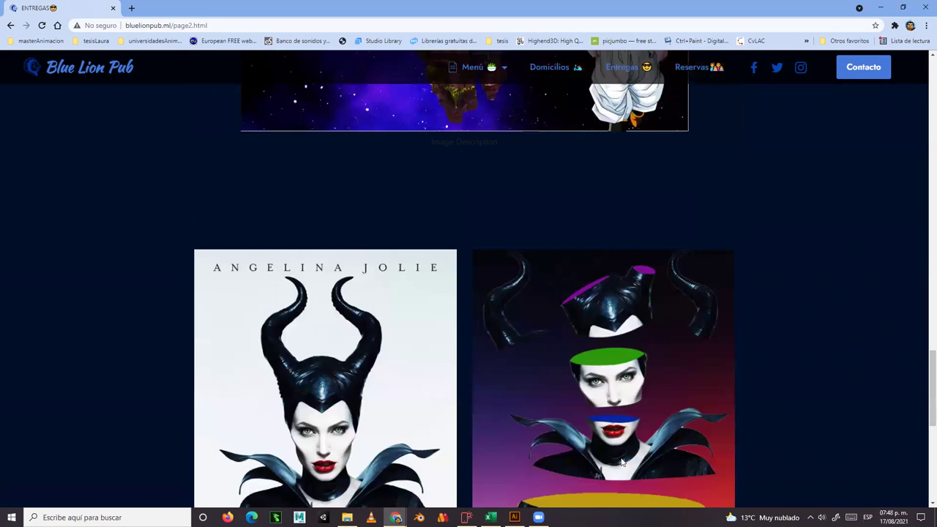
pyautogui.scroll(10, 622, 461)
# In the Excel grade sheet, enter the row 36 student's grades as 4.7, 4.5 and 4.7 in F36, H36 and I36, and select the row
pyautogui.moveTo(491, 518)
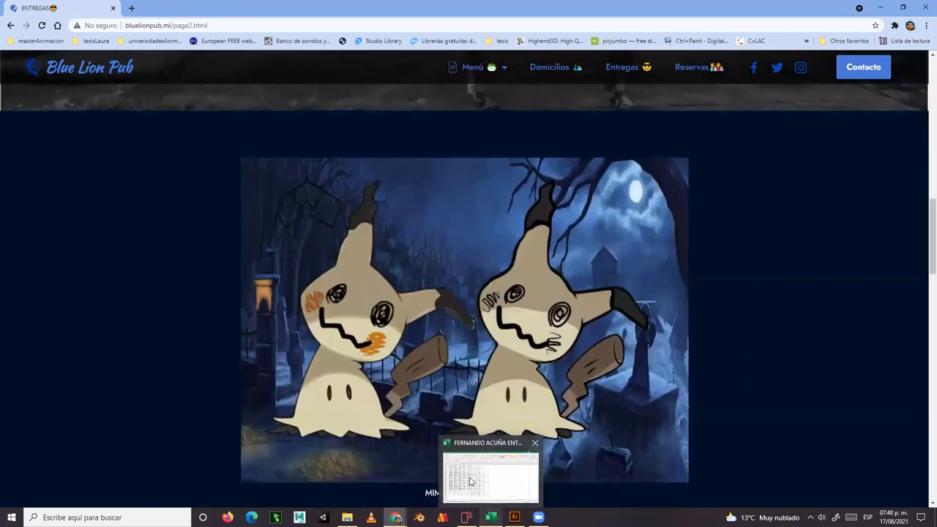
pyautogui.click(470, 481)
pyautogui.click(290, 346)
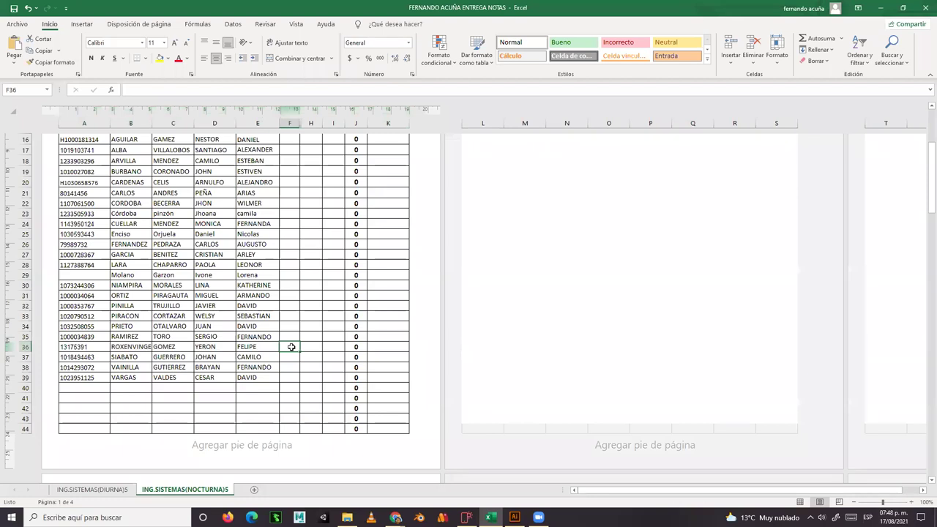
pyautogui.write('4.7')
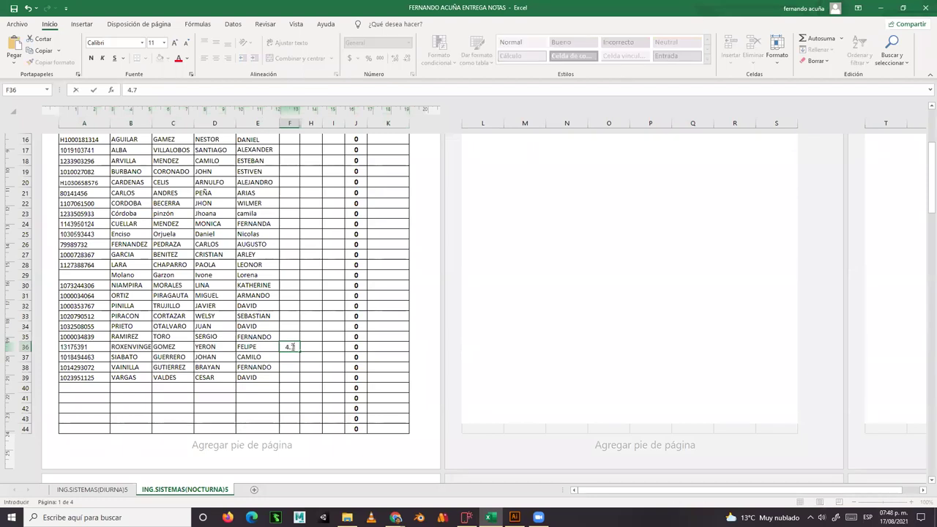
pyautogui.press('Tab')
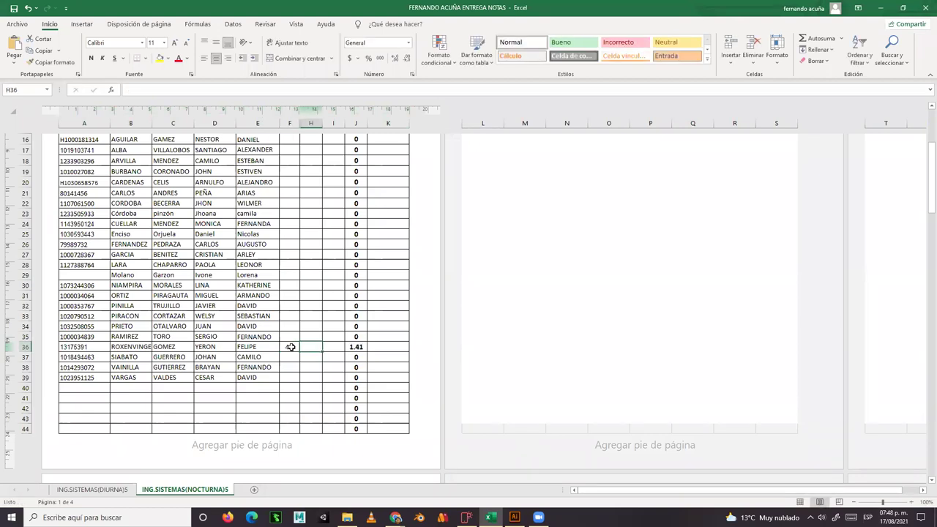
pyautogui.write('4.5')
pyautogui.press('Tab')
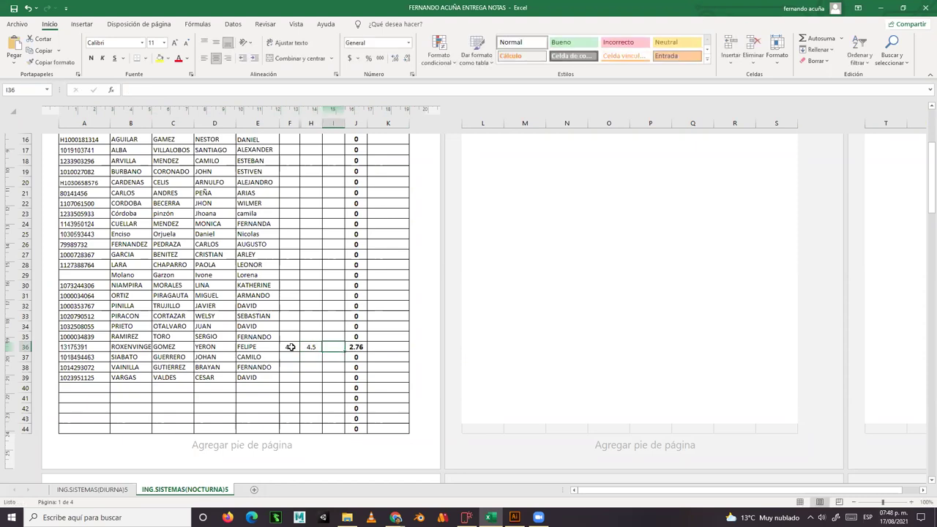
pyautogui.write('4.7')
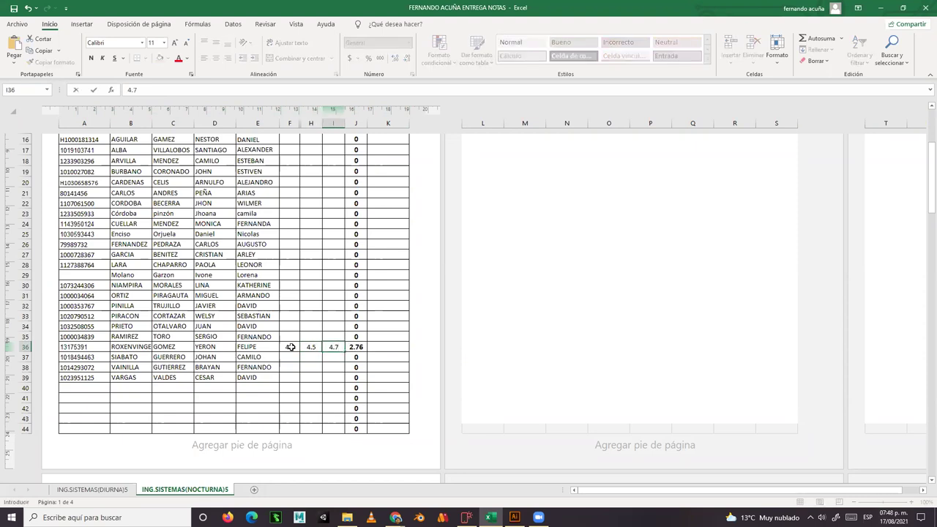
pyautogui.press('Return')
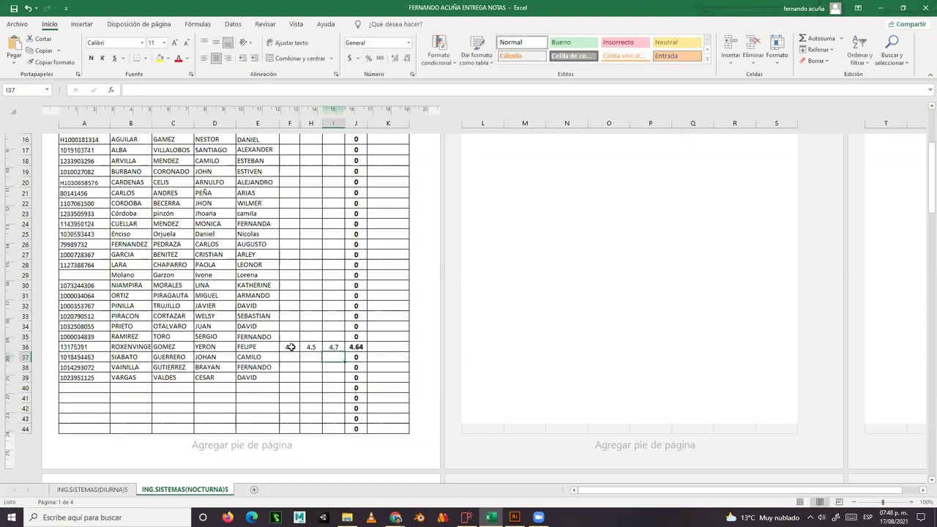
pyautogui.click(22, 347)
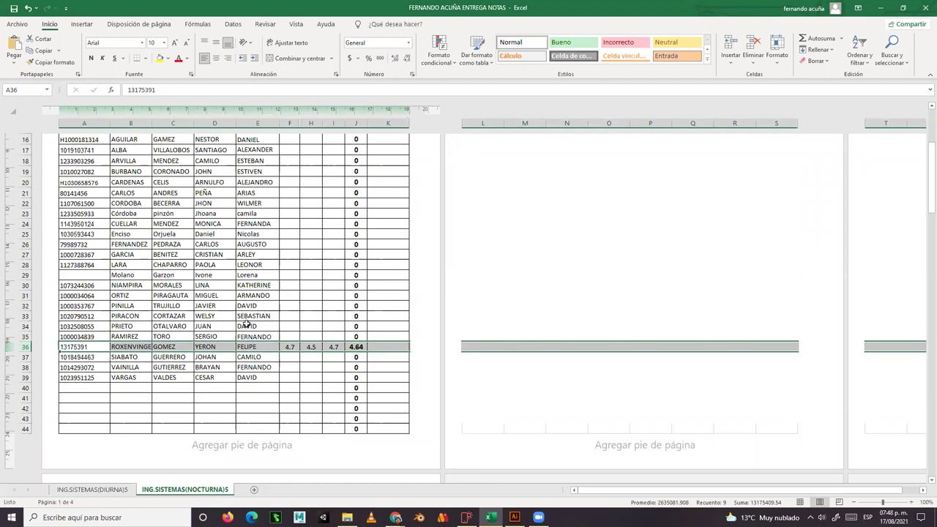
pyautogui.scroll(6, 247, 337)
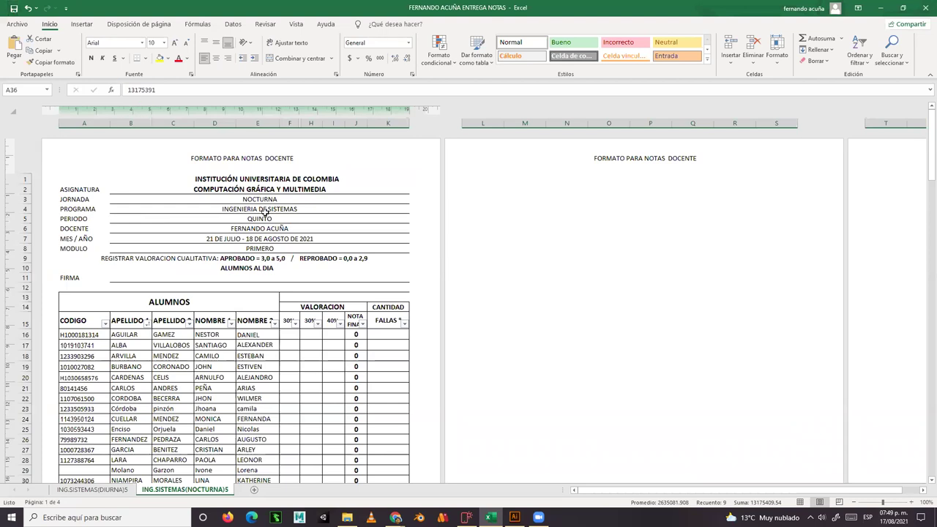
pyautogui.scroll(-8, 271, 214)
pyautogui.scroll(-10, 278, 213)
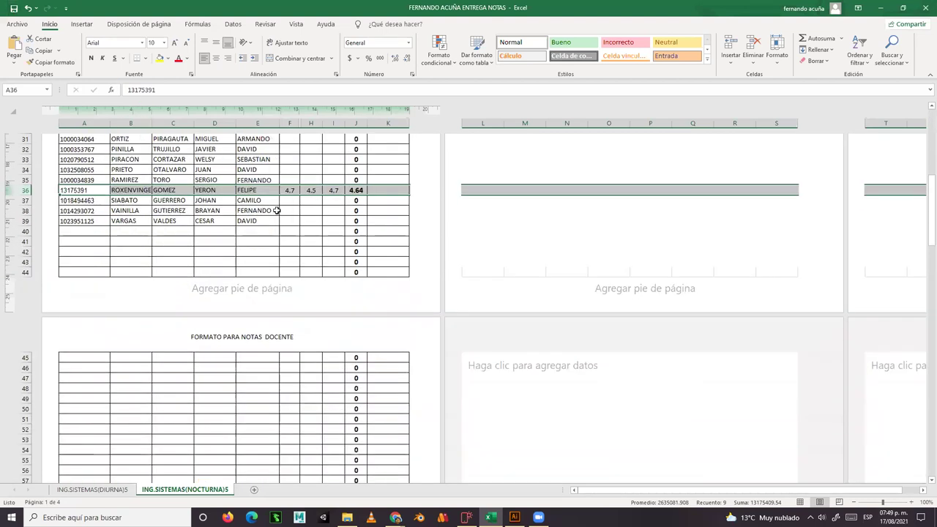
pyautogui.scroll(15, 275, 213)
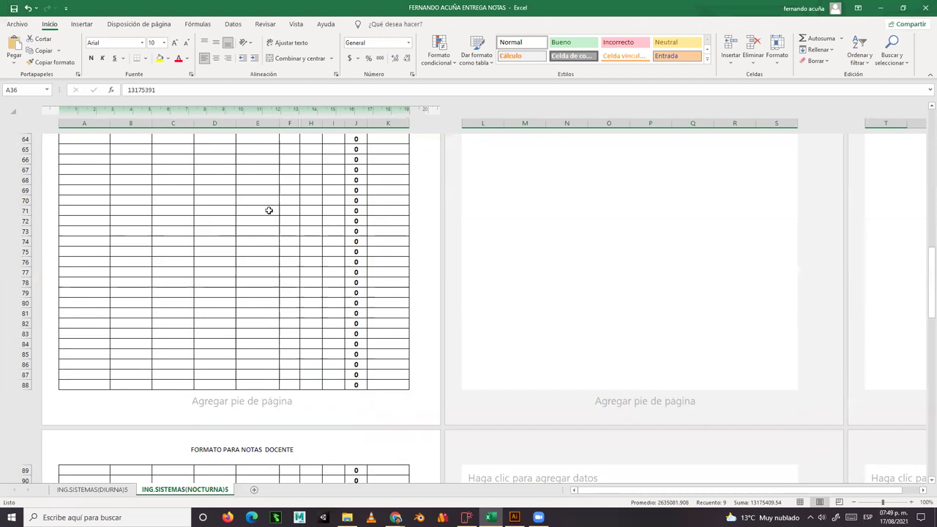
pyautogui.scroll(-8, 271, 211)
pyautogui.scroll(8, 270, 211)
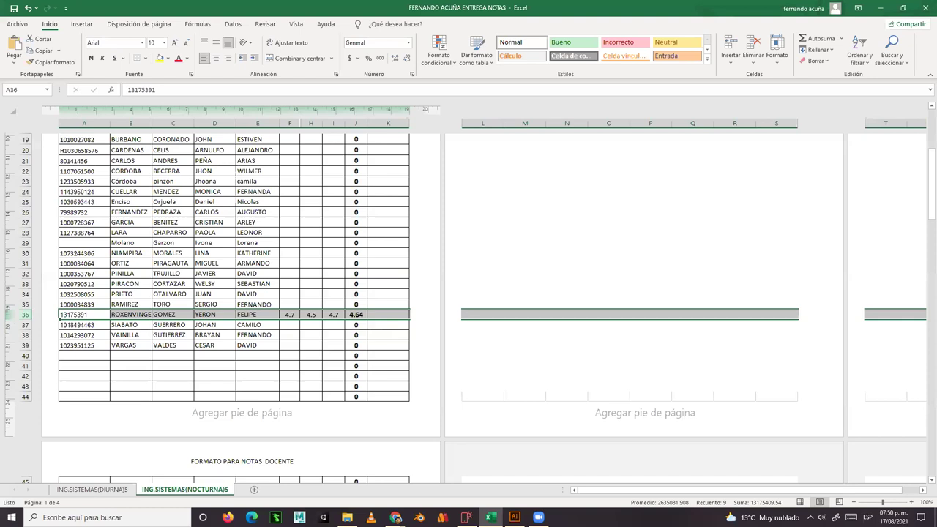
# Switch from the grade workbook back to Chrome
pyautogui.click(396, 517)
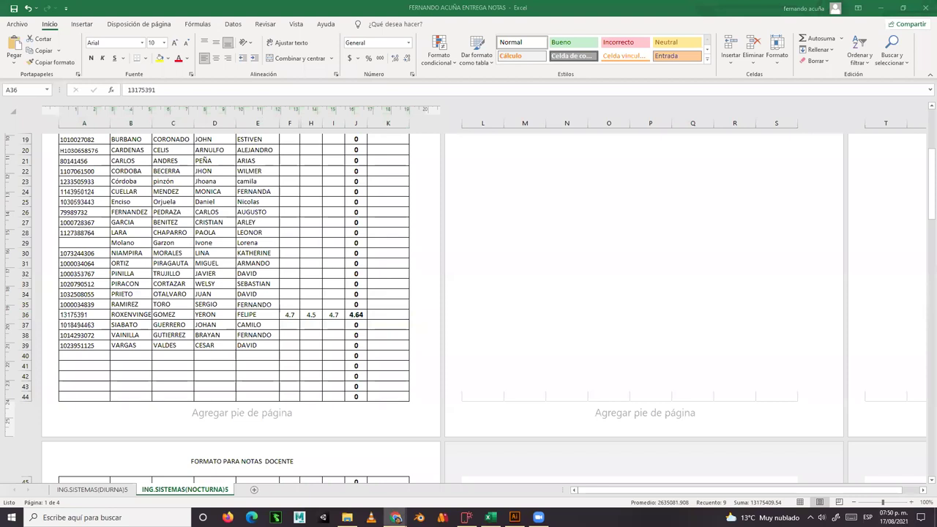